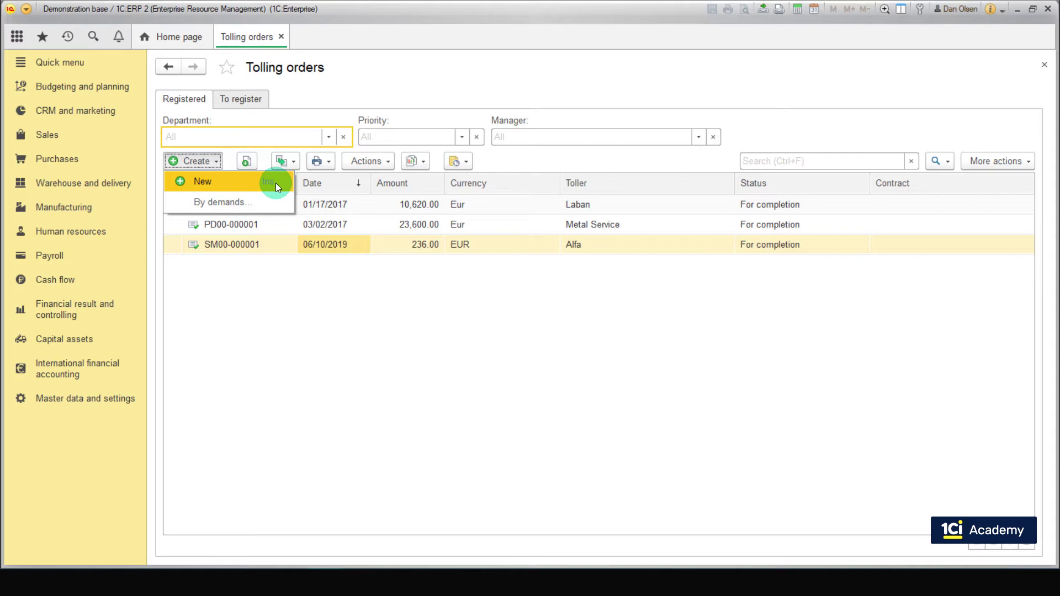
left_click(311, 287)
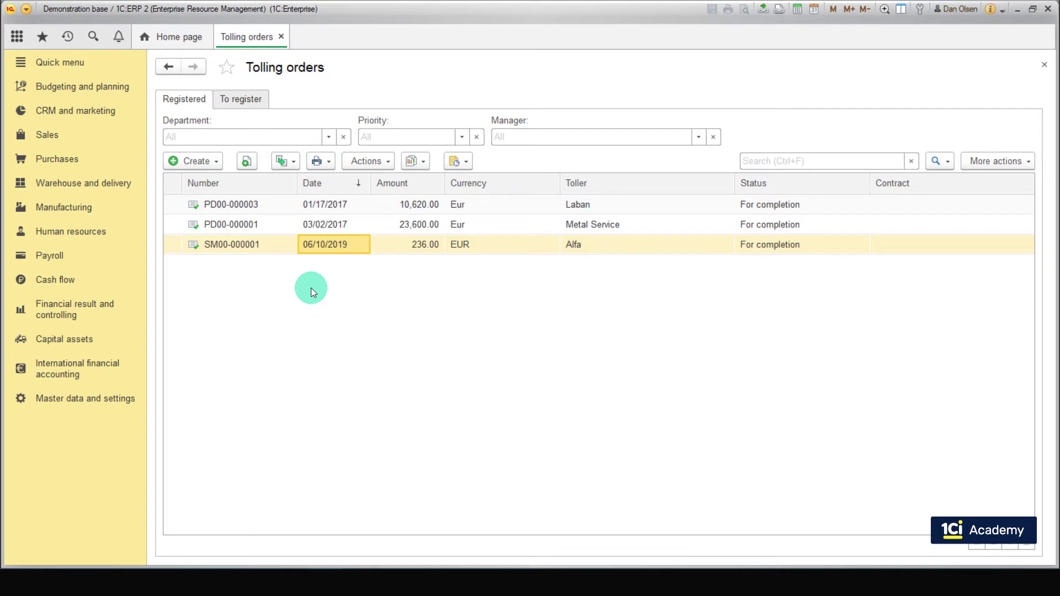
key("Right")
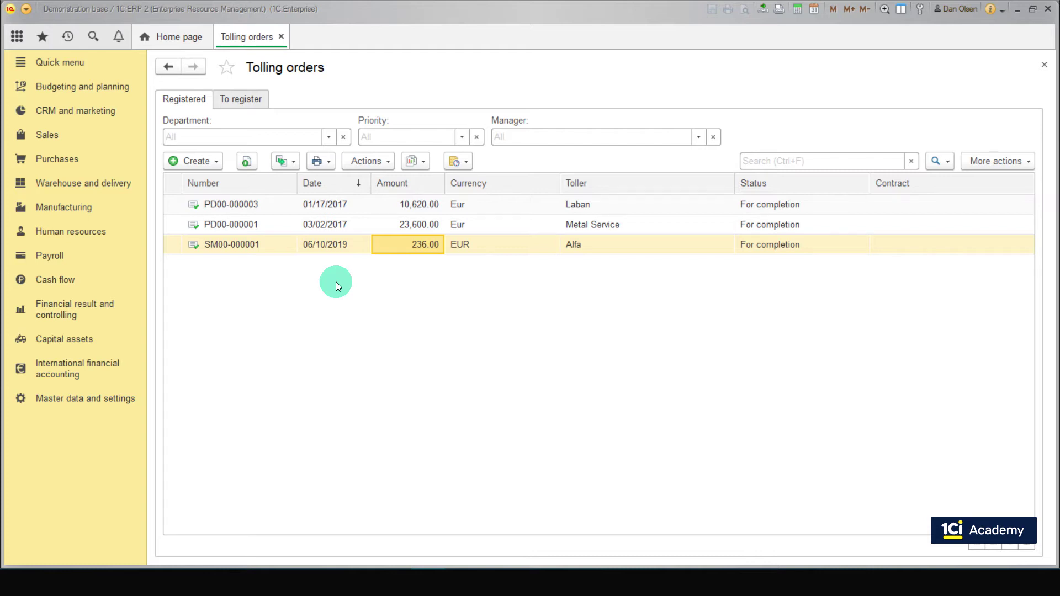
- Create a new tolling order with Alfa as the toller and SBS Manufacturing as the company
left_click(217, 163)
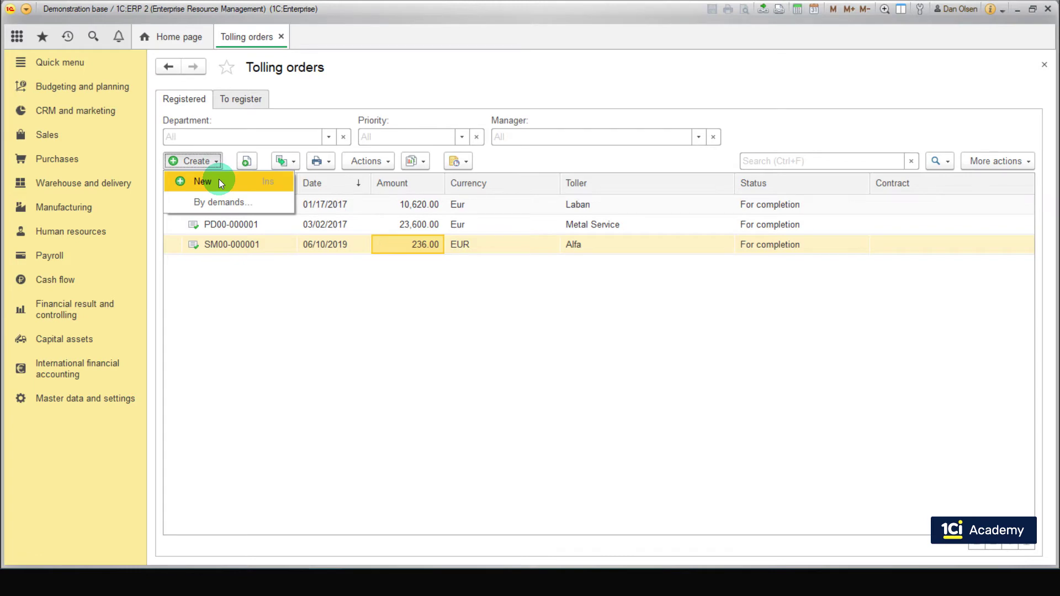
left_click(219, 181)
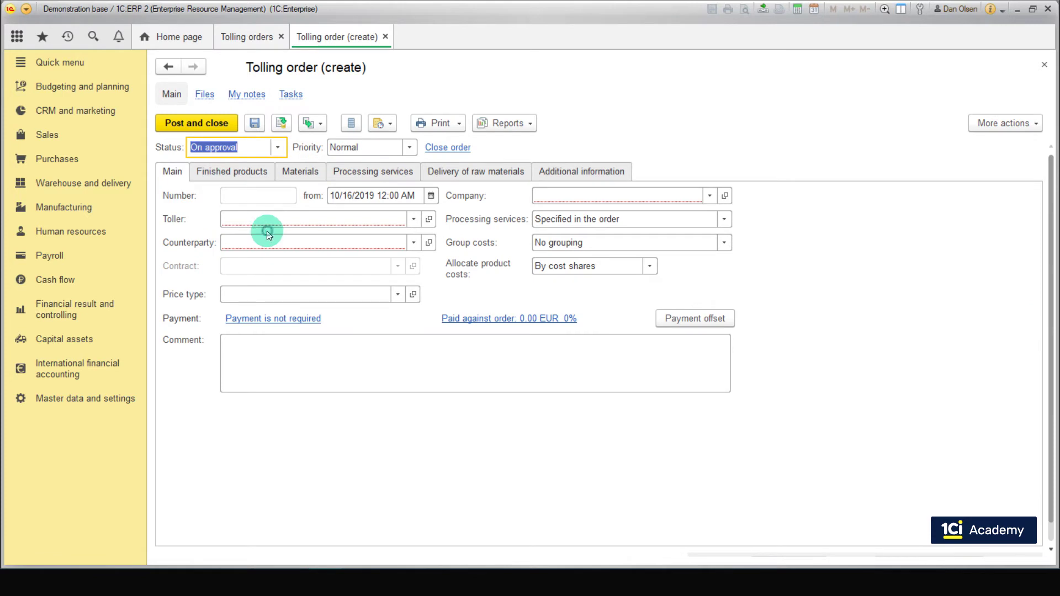
left_click(268, 233)
left_click(250, 237)
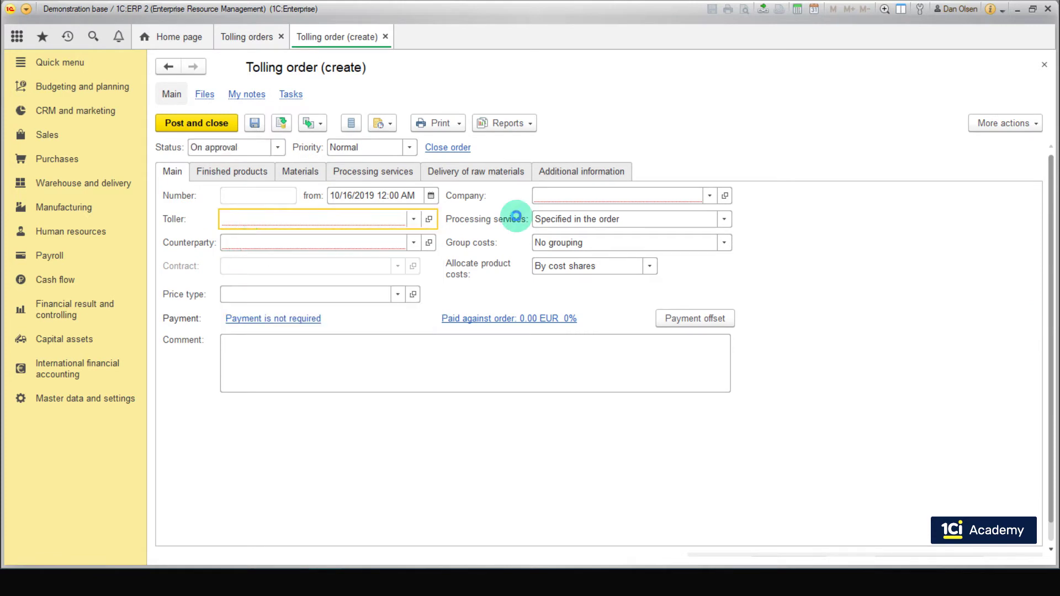
left_click(595, 197)
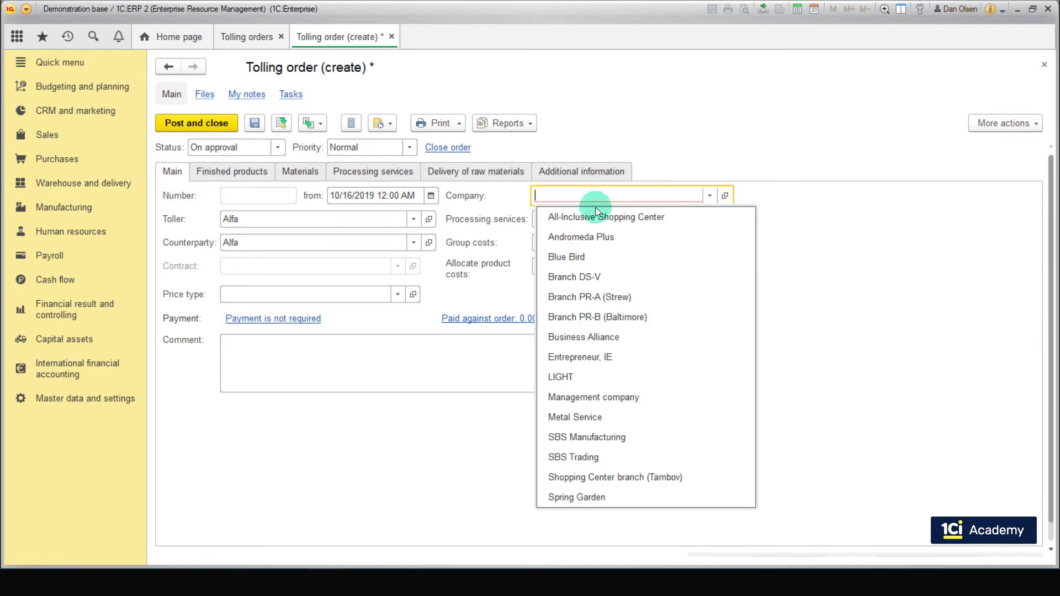
left_click(633, 438)
- Add Aluminum frame covered with enamel to the order's finished products with a quantity of 20 pcs
left_click(273, 176)
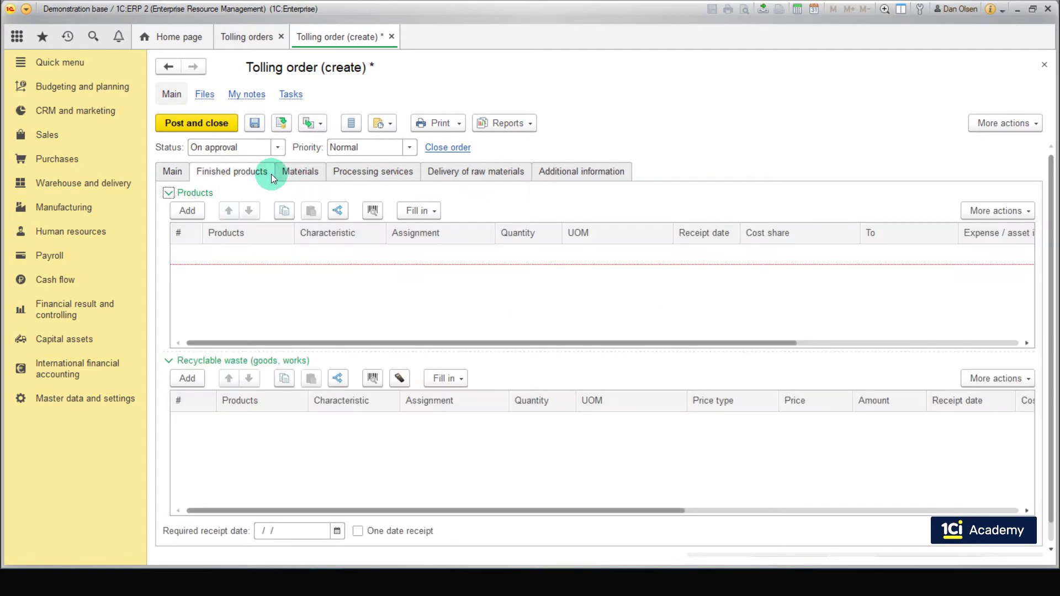
left_click(286, 249)
left_click(190, 211)
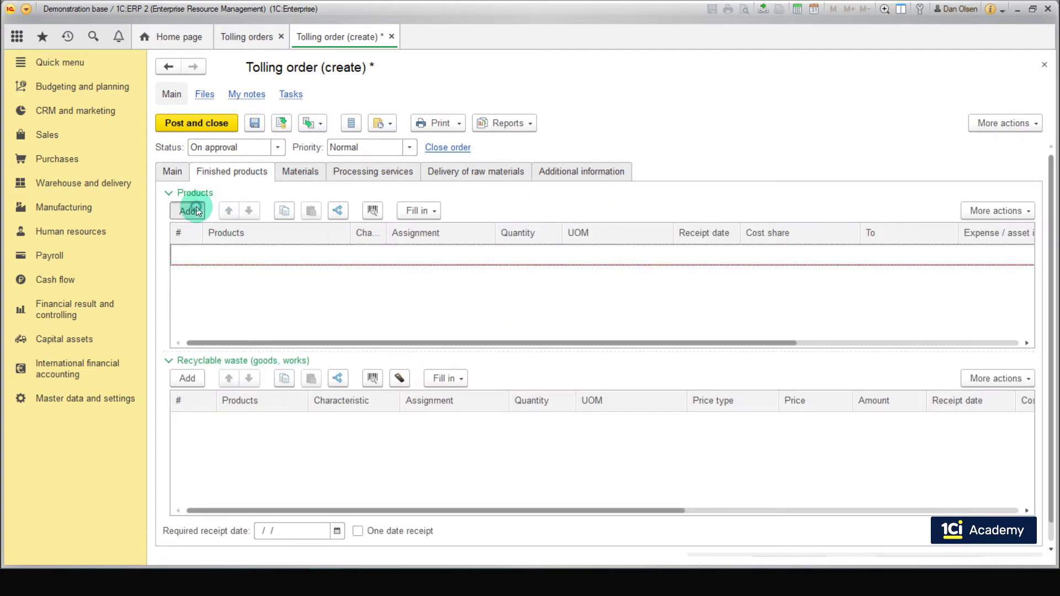
left_click(242, 425)
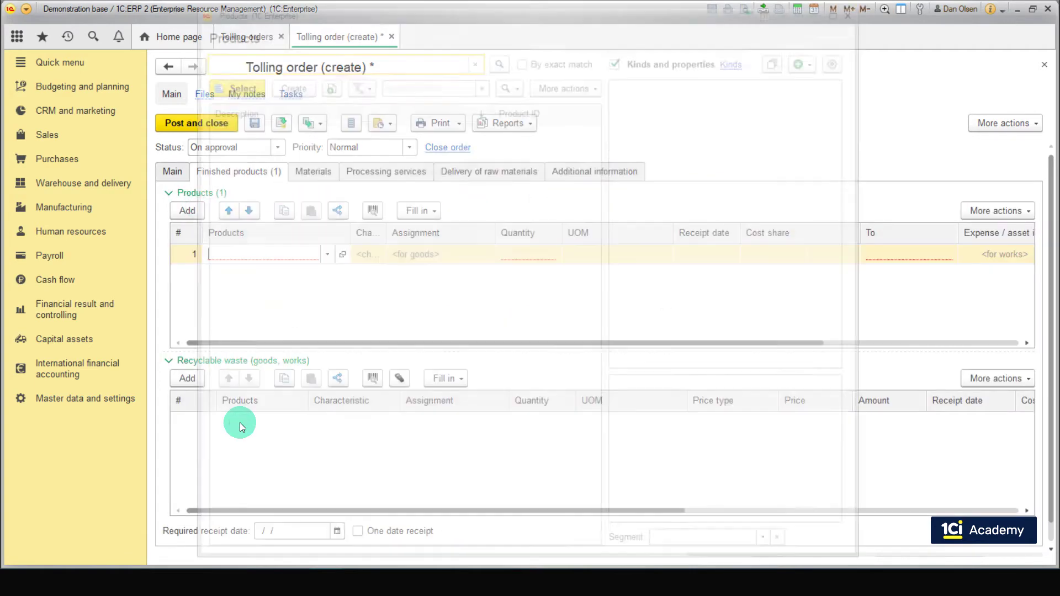
left_click(330, 230)
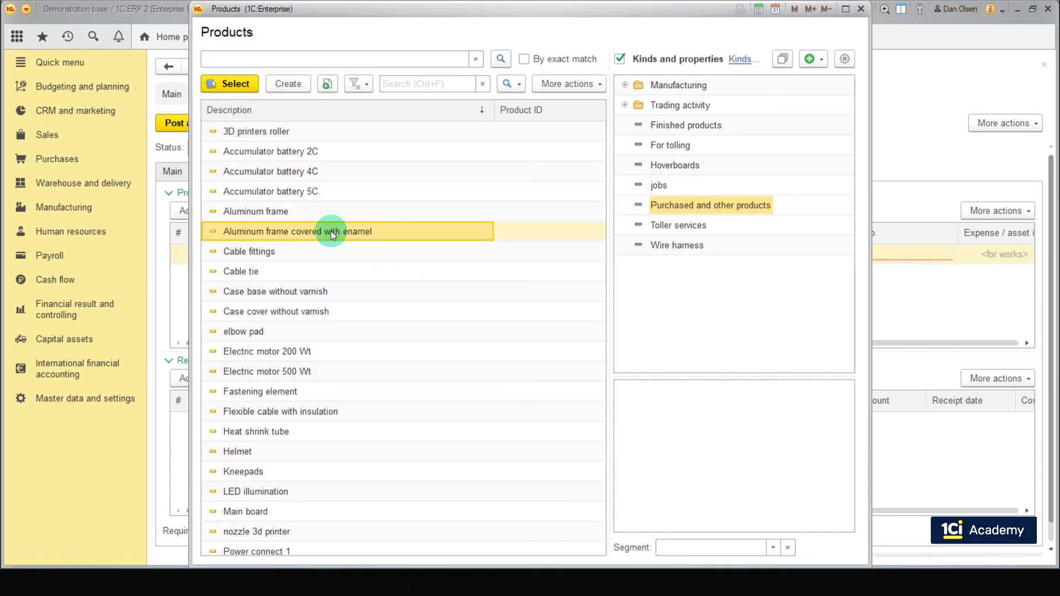
double_click(330, 231)
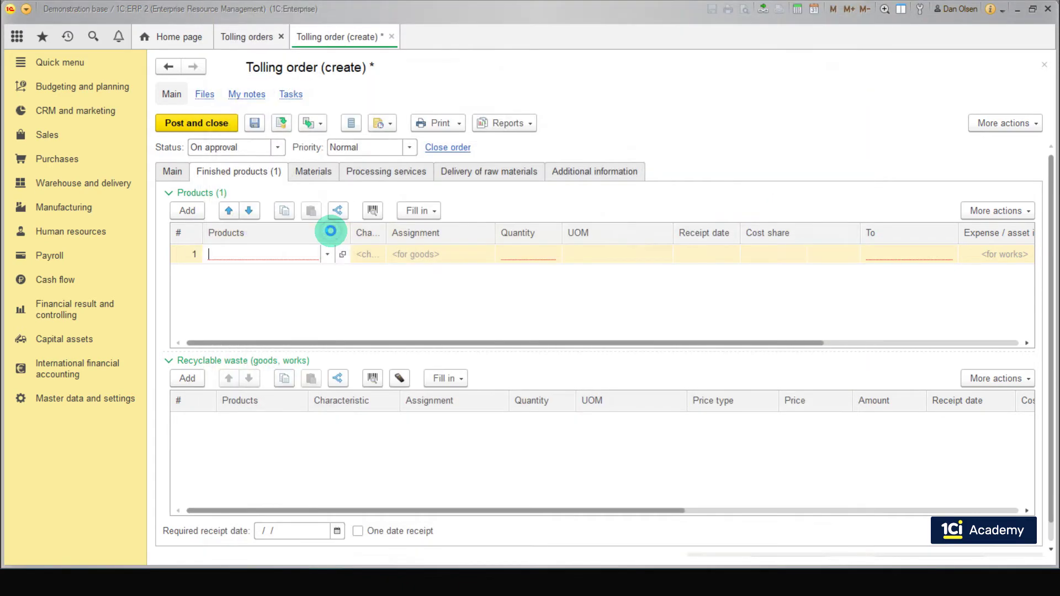
left_click(507, 256)
left_click(507, 256)
type("0")
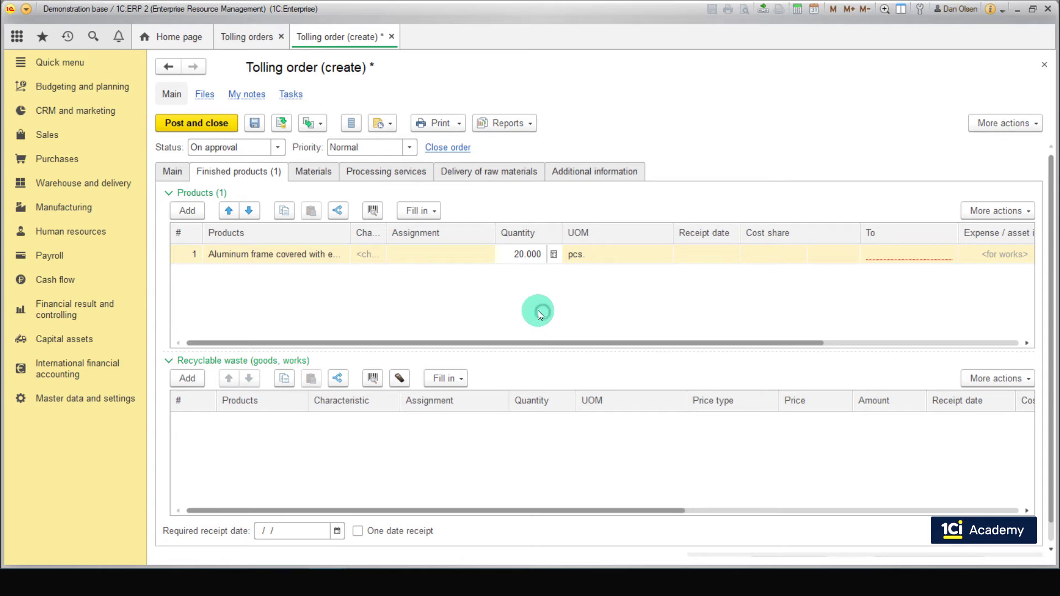
left_click(539, 311)
- Set SBS Central Warehouse as the destination of the finished product
left_click(900, 262)
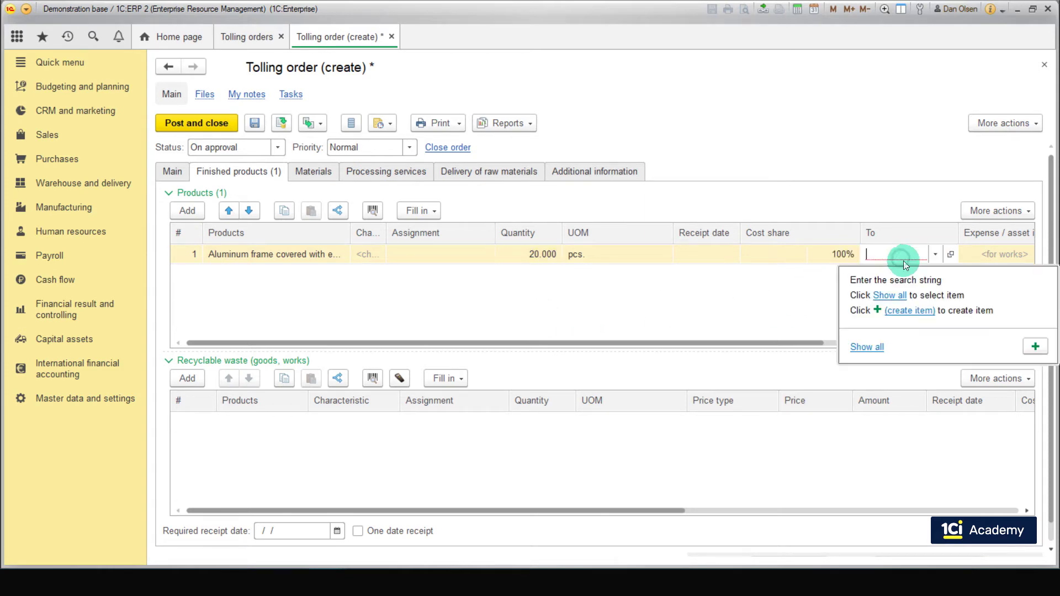
left_click(875, 348)
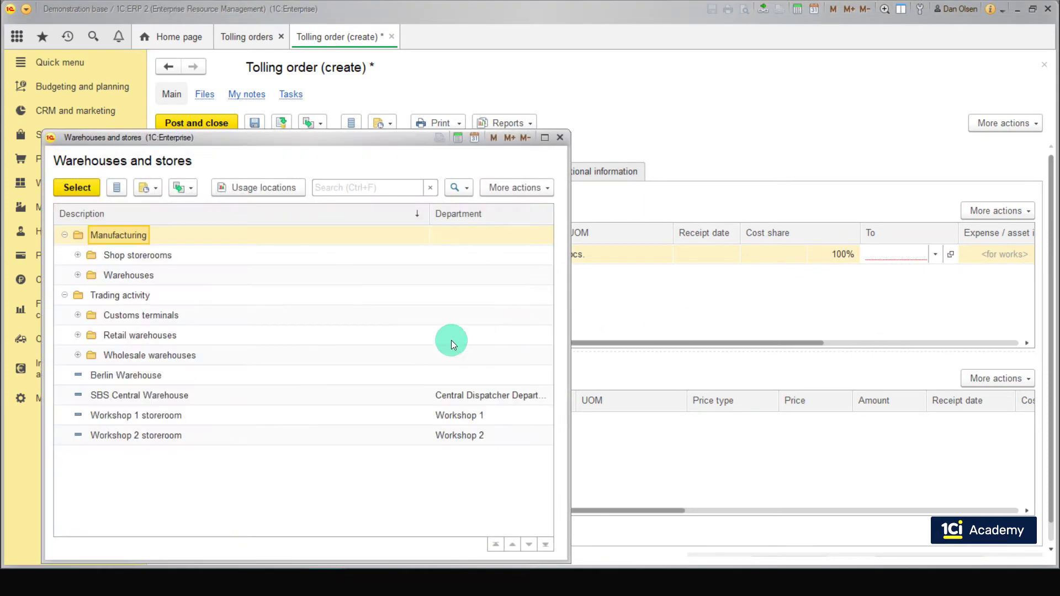
double_click(232, 396)
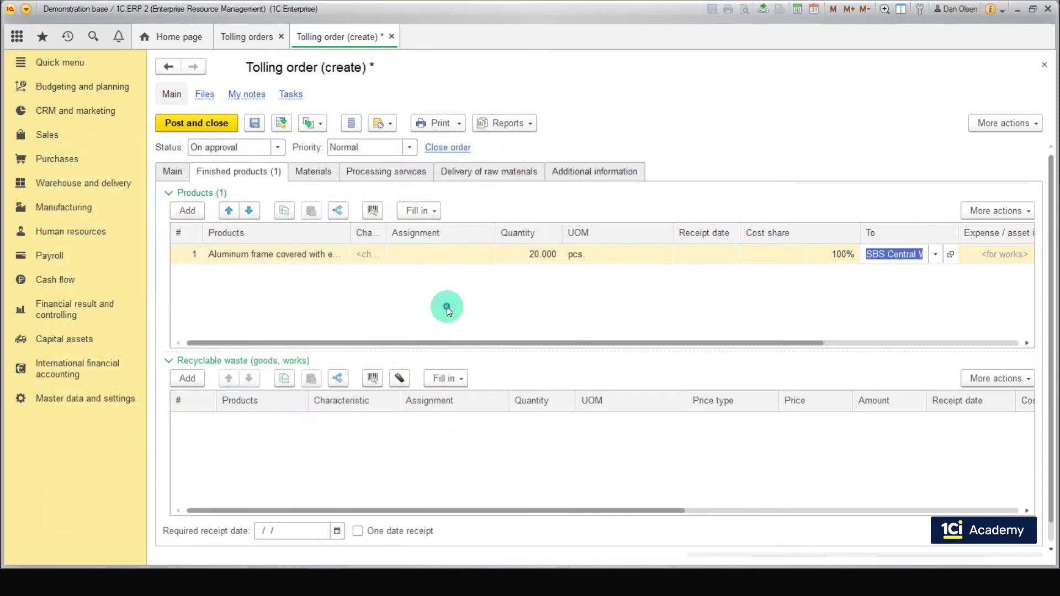
mouse_move(473, 342)
left_mouse_down()
mouse_move(598, 356)
mouse_move(453, 345)
left_mouse_up()
- Add Aluminum frame to the order's materials with a quantity of 20 pcs
left_click(304, 171)
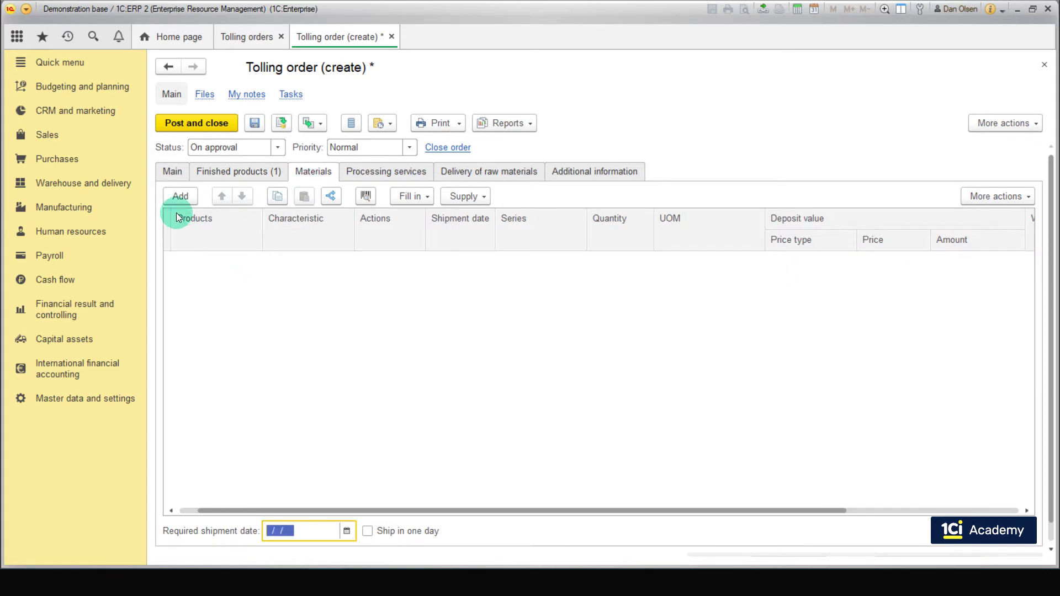
left_click(180, 196)
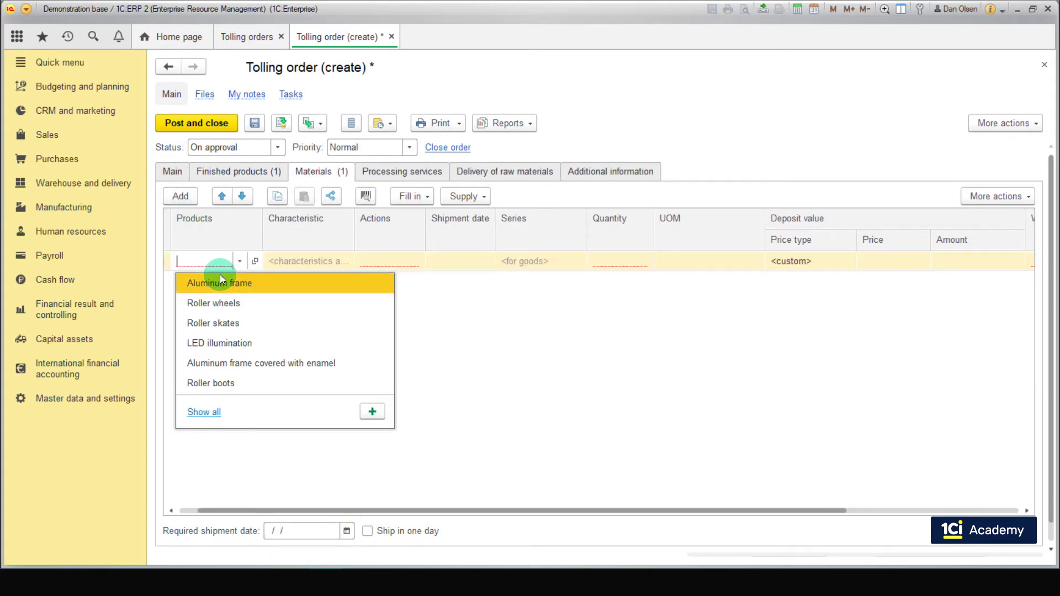
left_click(251, 270)
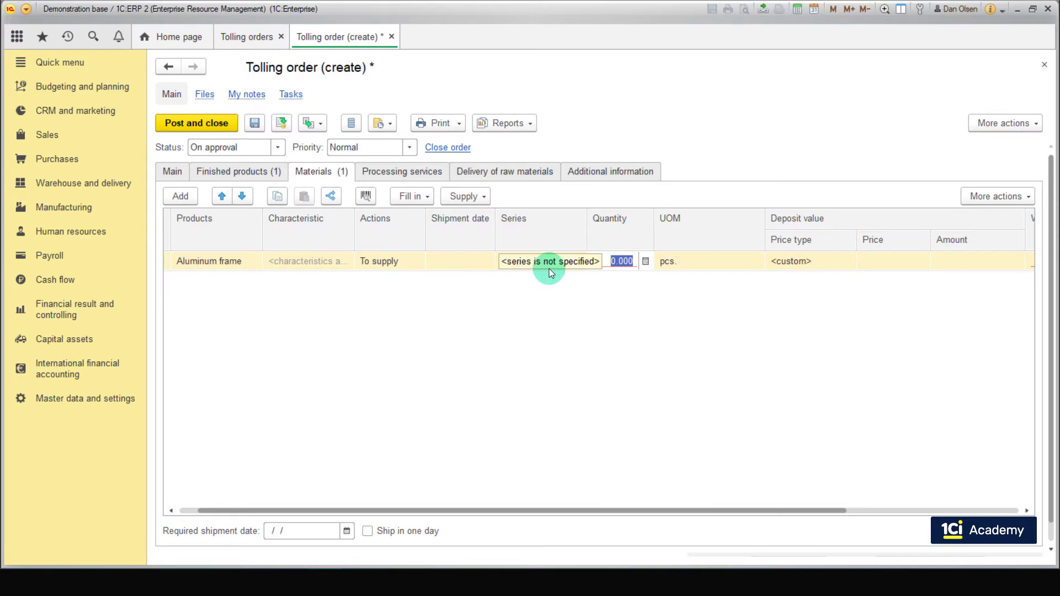
type("2")
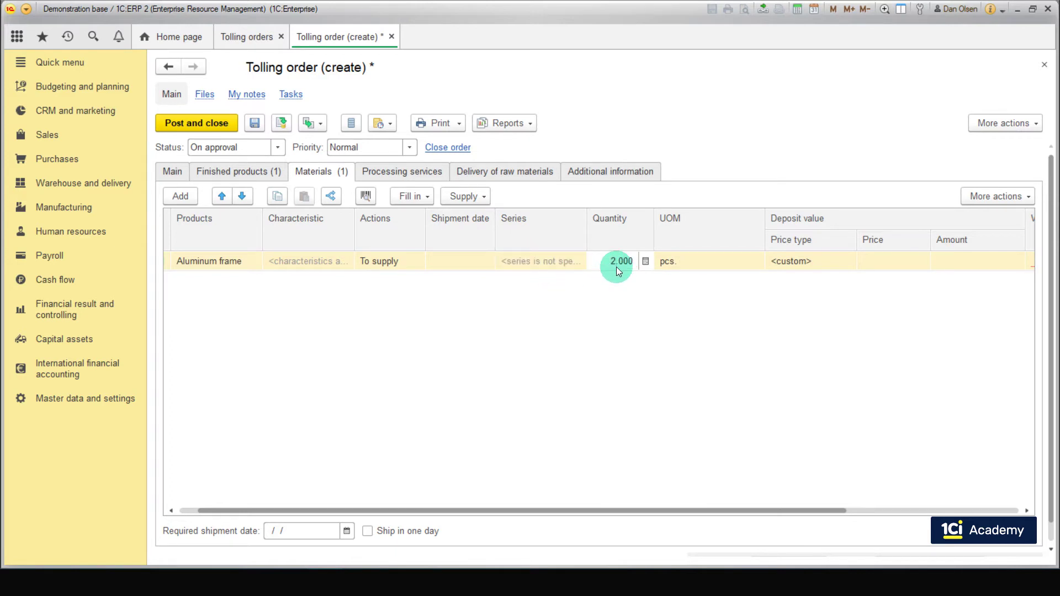
left_click(629, 315)
- Assign SBS Central Warehouse and the costing item Main materials to the Aluminum frame material line
left_click_drag(782, 499, 990, 451)
left_click(850, 260)
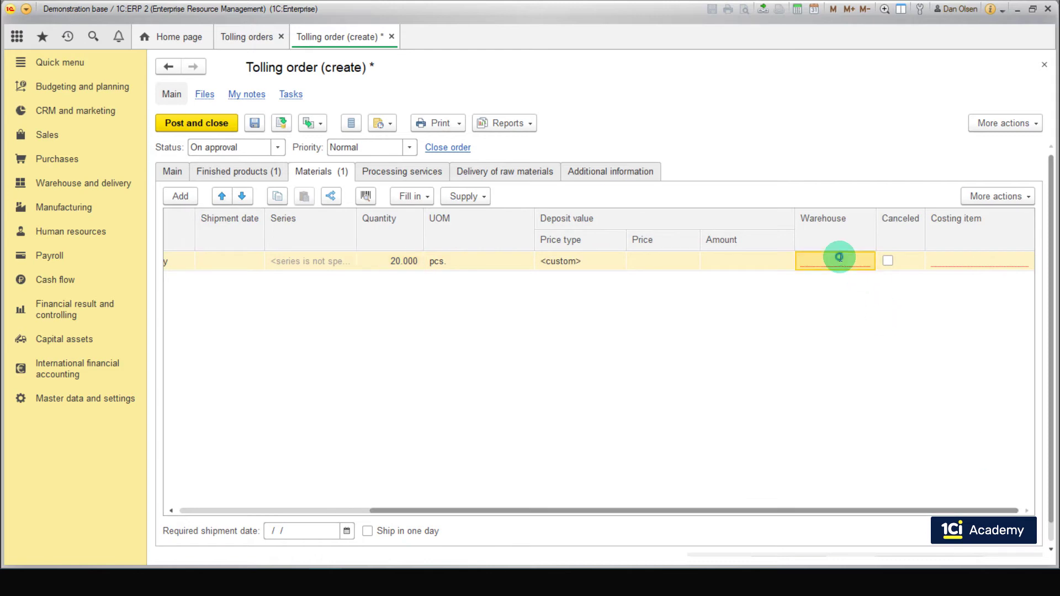
left_click(856, 263)
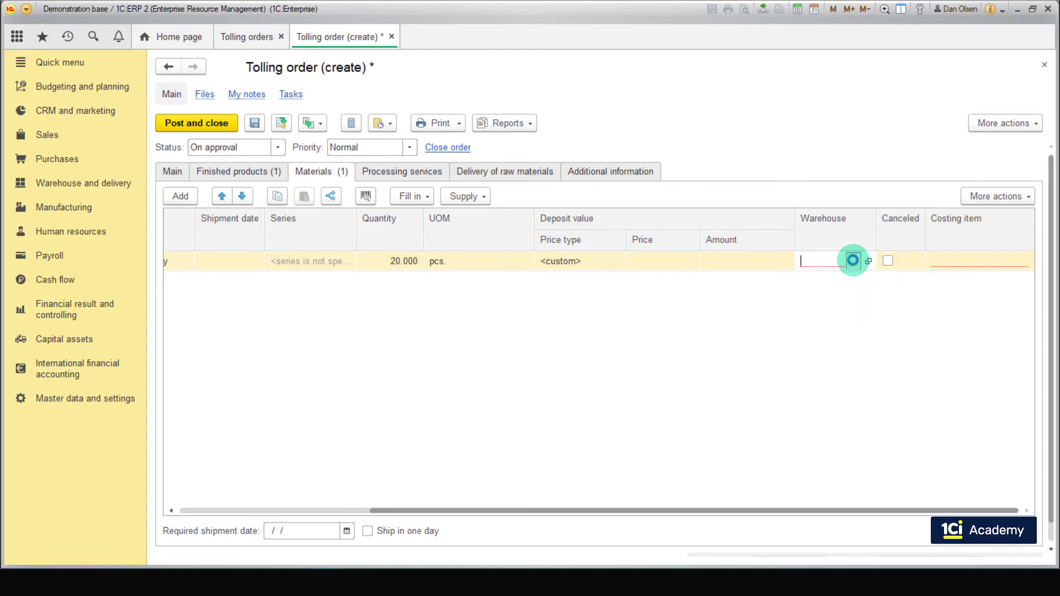
left_click(157, 398)
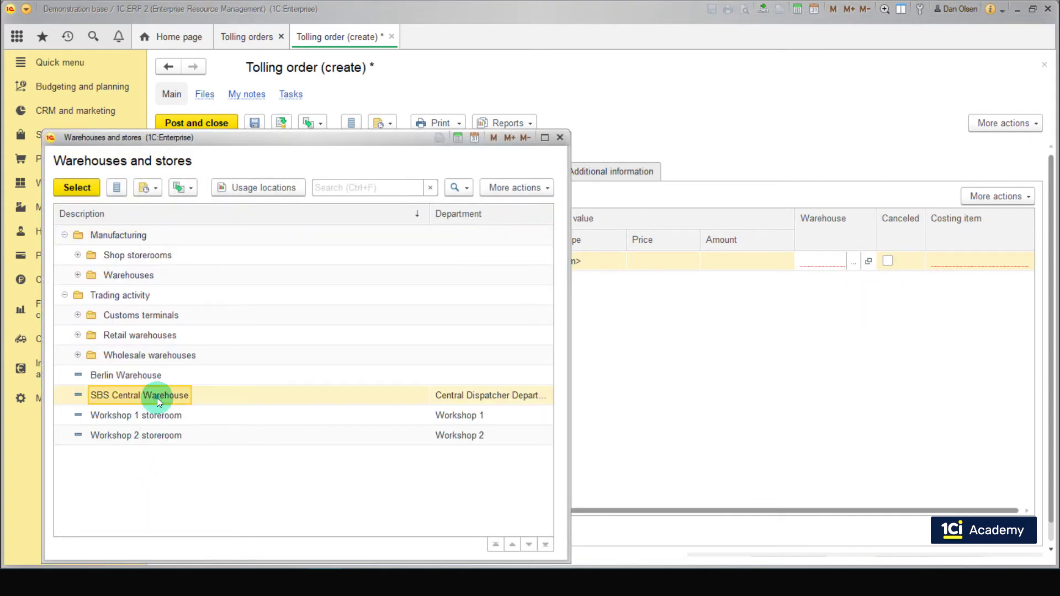
double_click(157, 398)
left_click(965, 258)
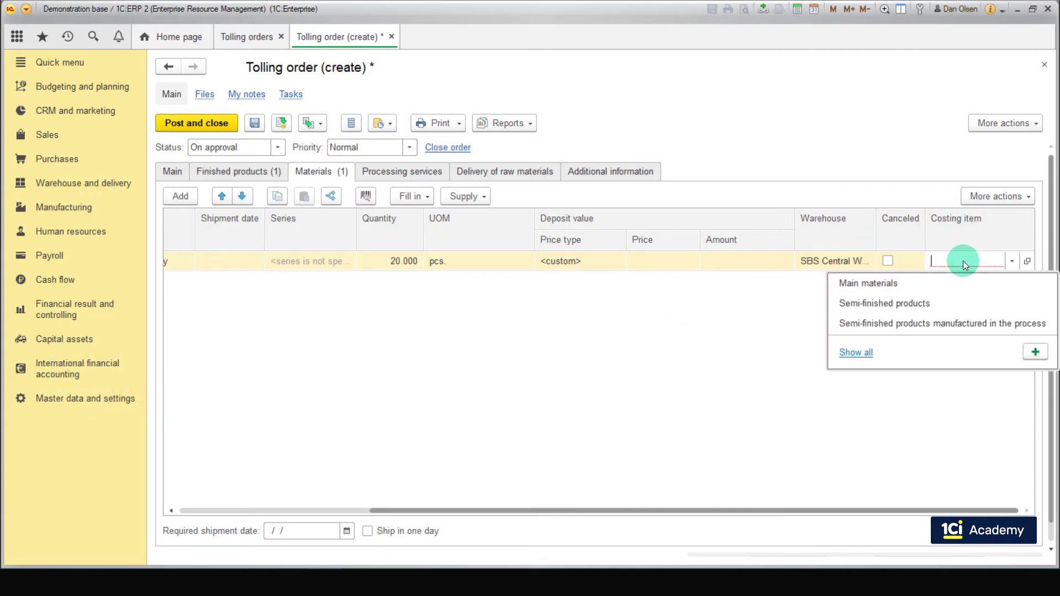
left_click(941, 286)
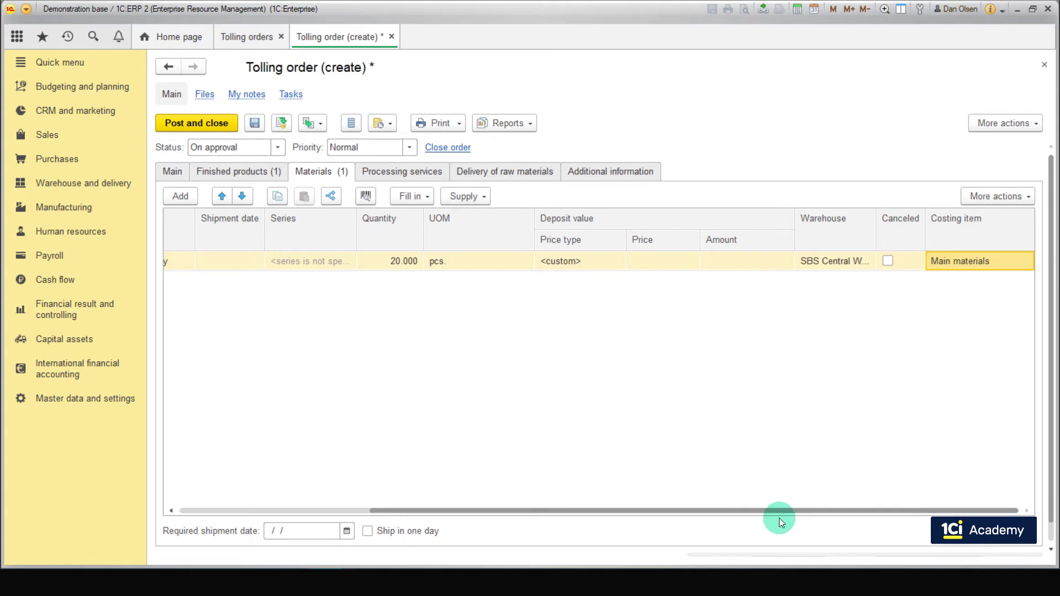
- Set the shipment date of the Aluminum frame material to 10/16/2019
left_click_drag(780, 518, 665, 525)
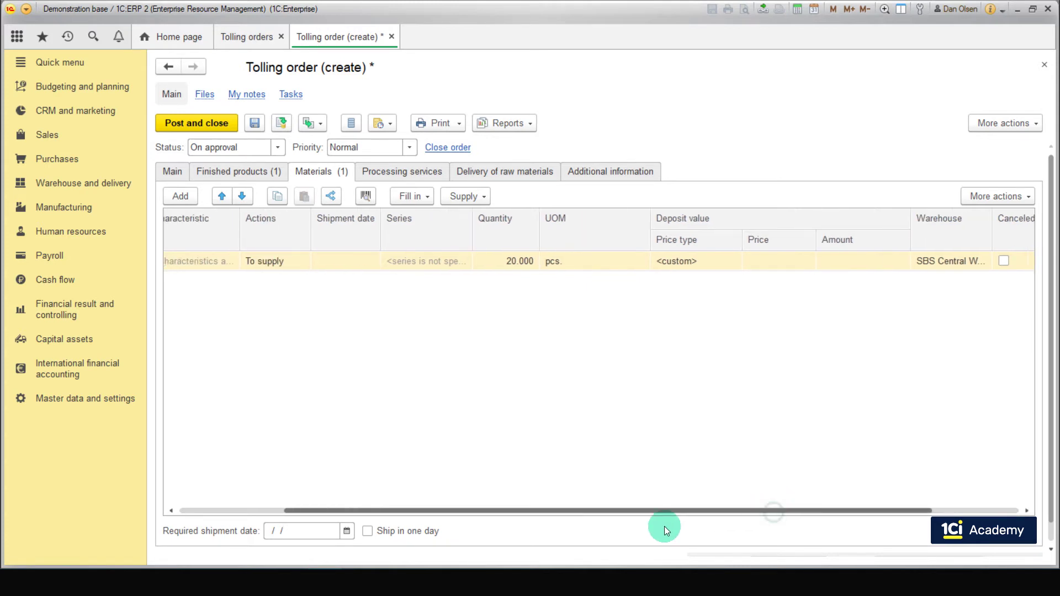
left_click(379, 267)
left_click(409, 267)
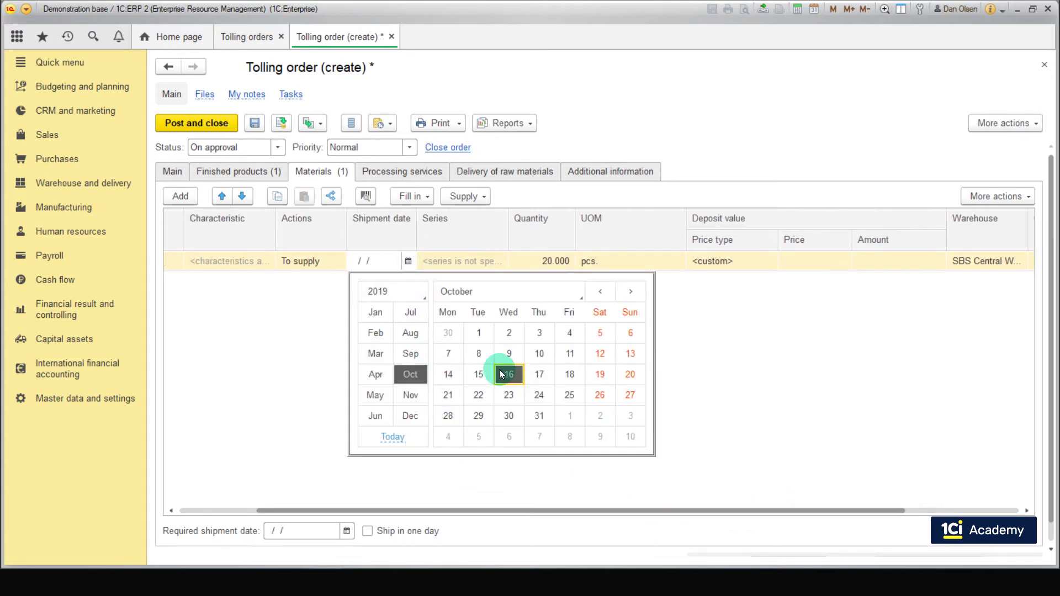
left_click(507, 372)
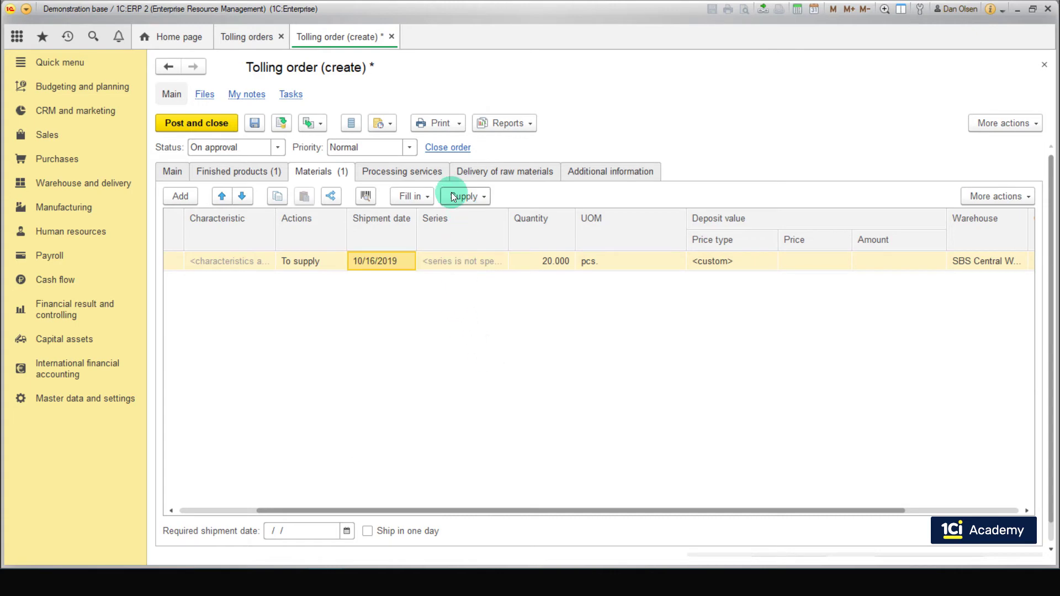
- Choose Painting by toller as the order's processing service
left_click(436, 175)
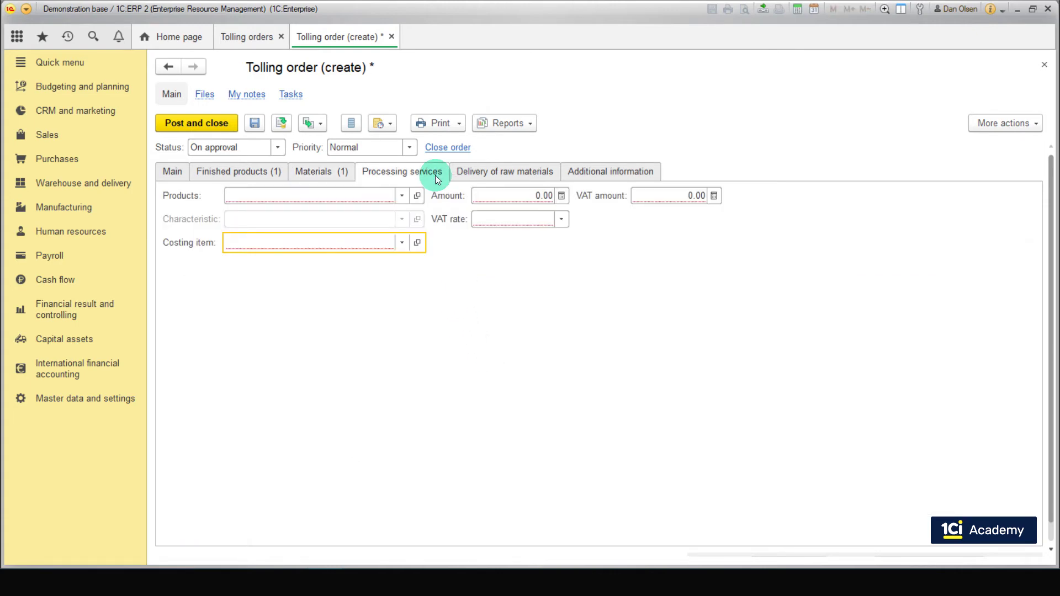
left_click(399, 201)
left_click(392, 216)
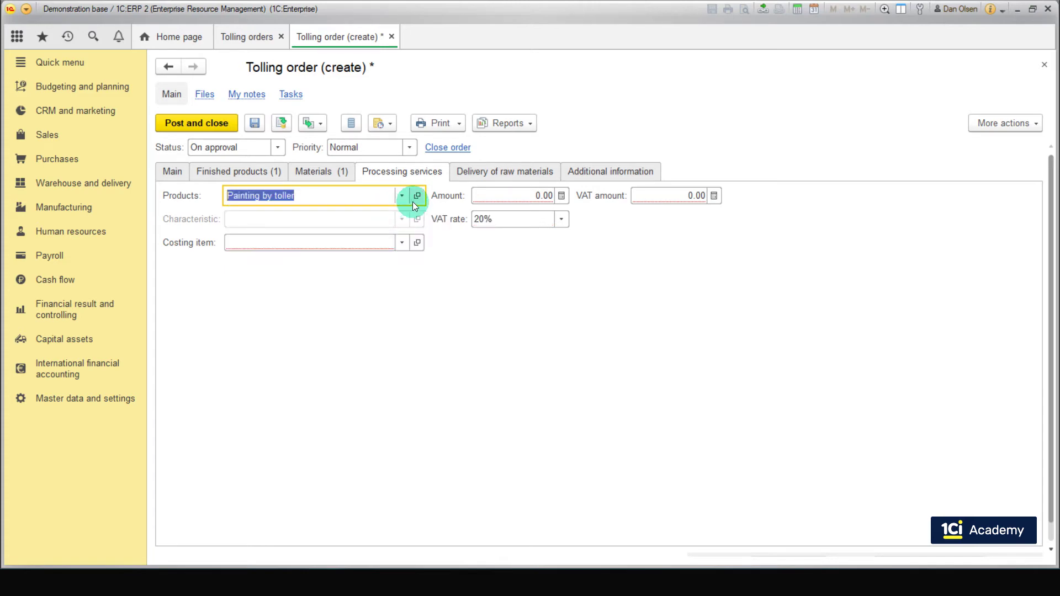
- Review the main accounting parameters of the Painting by toller item and return to the order
left_click(414, 200)
left_click(215, 124)
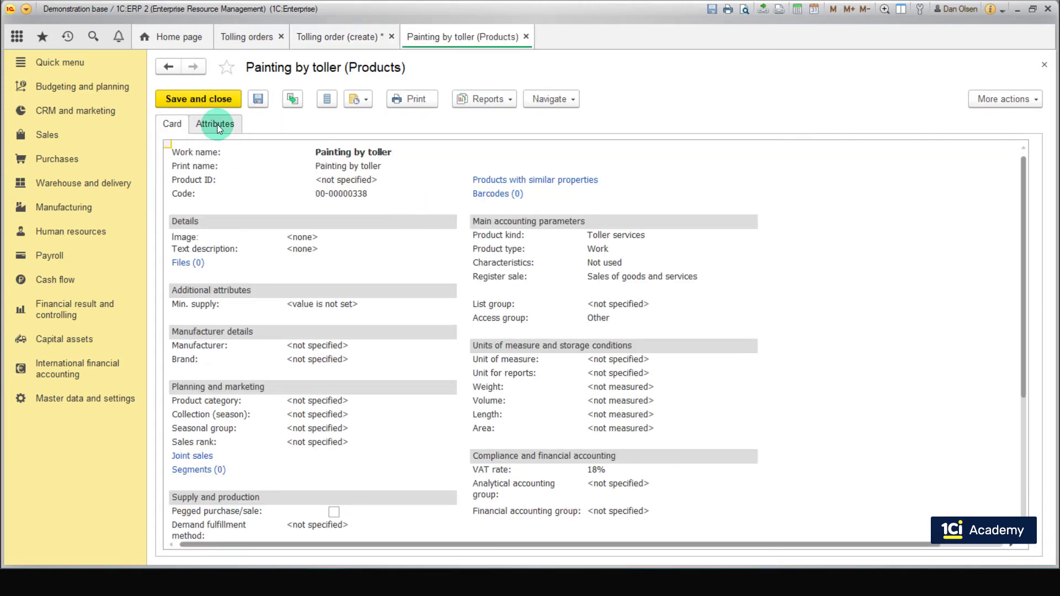
left_click(487, 244)
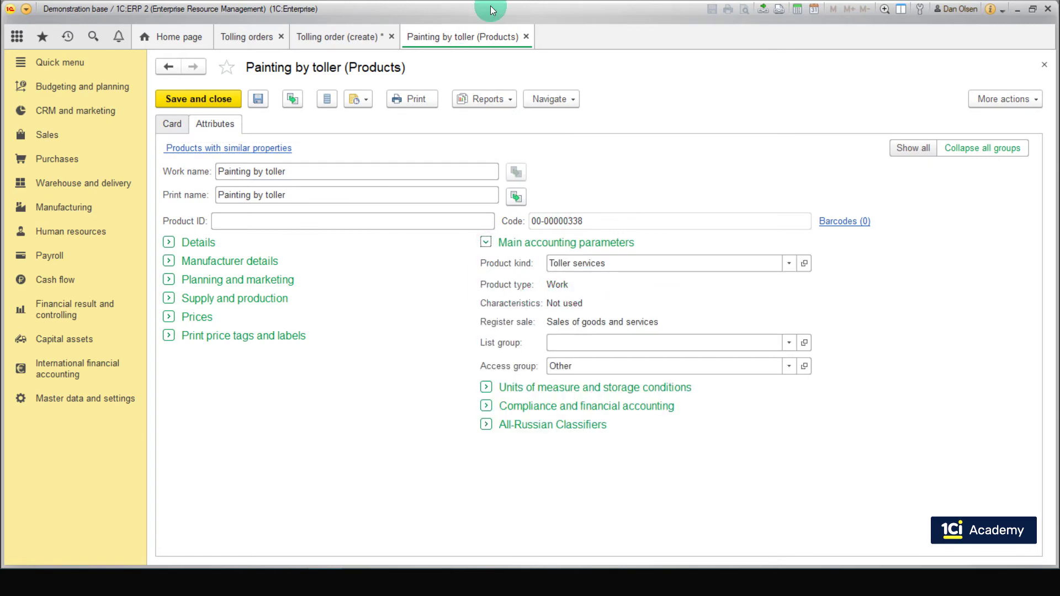
left_click(526, 36)
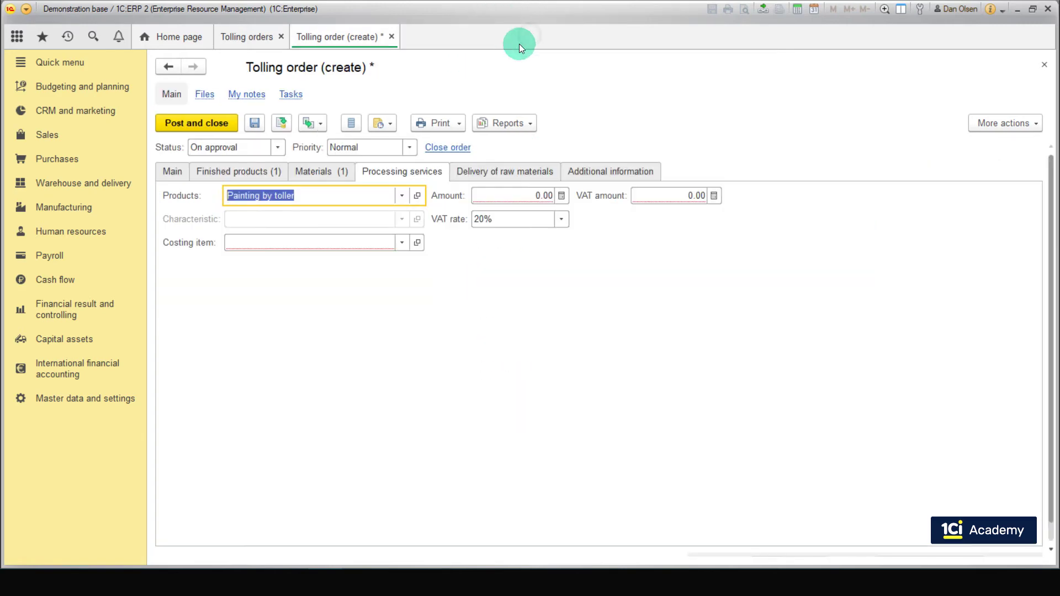
- Set the processing service amount to 200 and its costing item to Toller services
left_click(509, 201)
type("200")
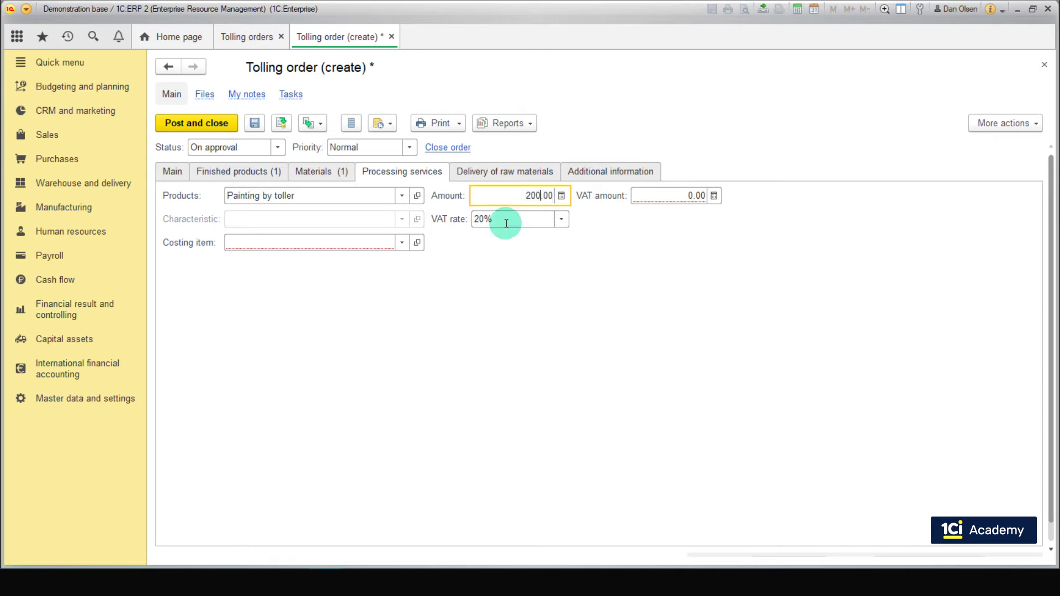
left_click(401, 243)
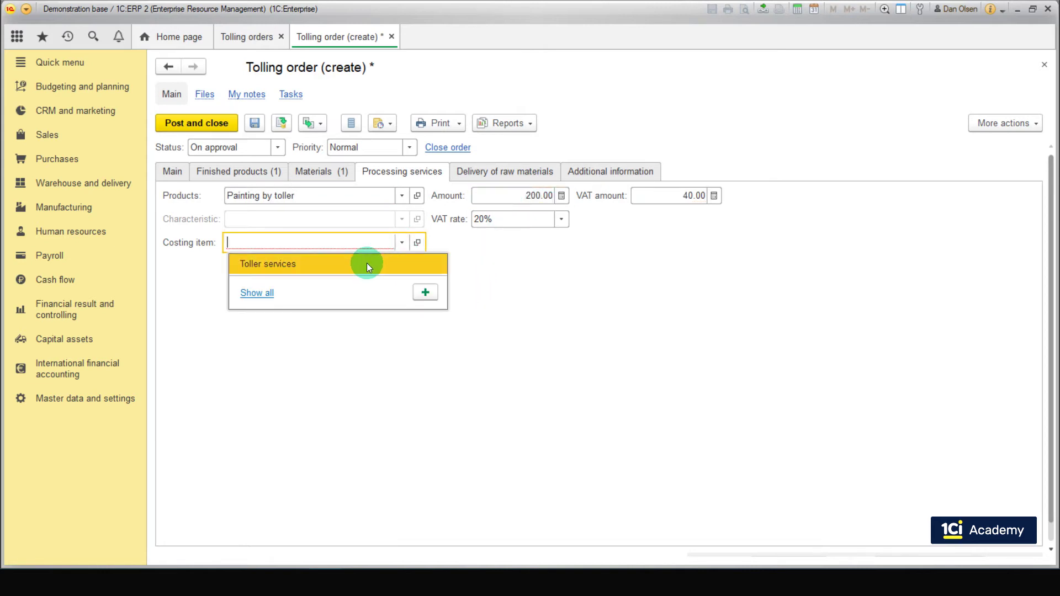
left_click(368, 265)
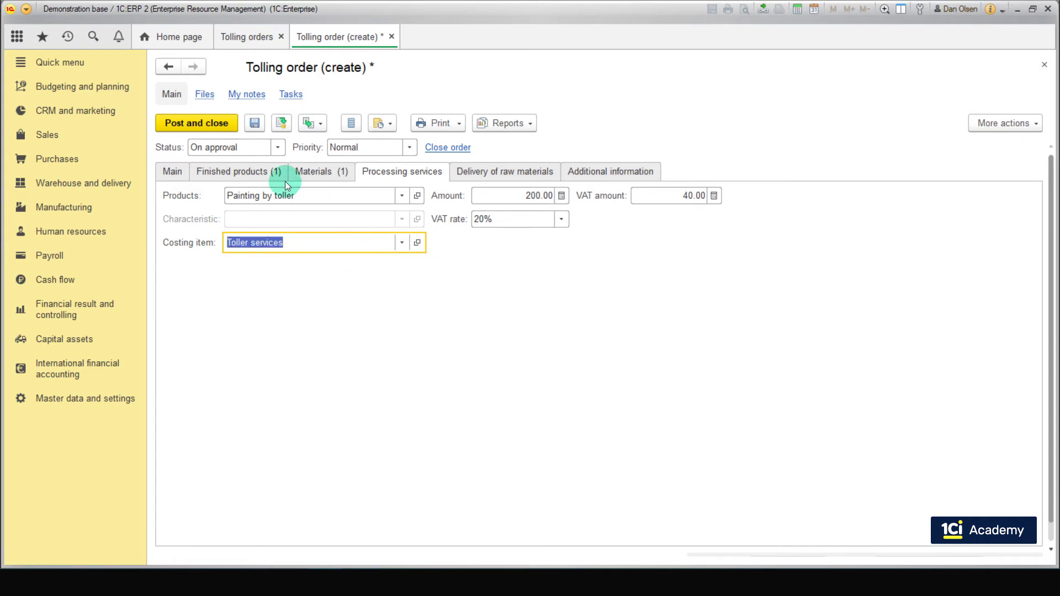
- Set the tolling order's status to For completion and save the order
left_click(274, 148)
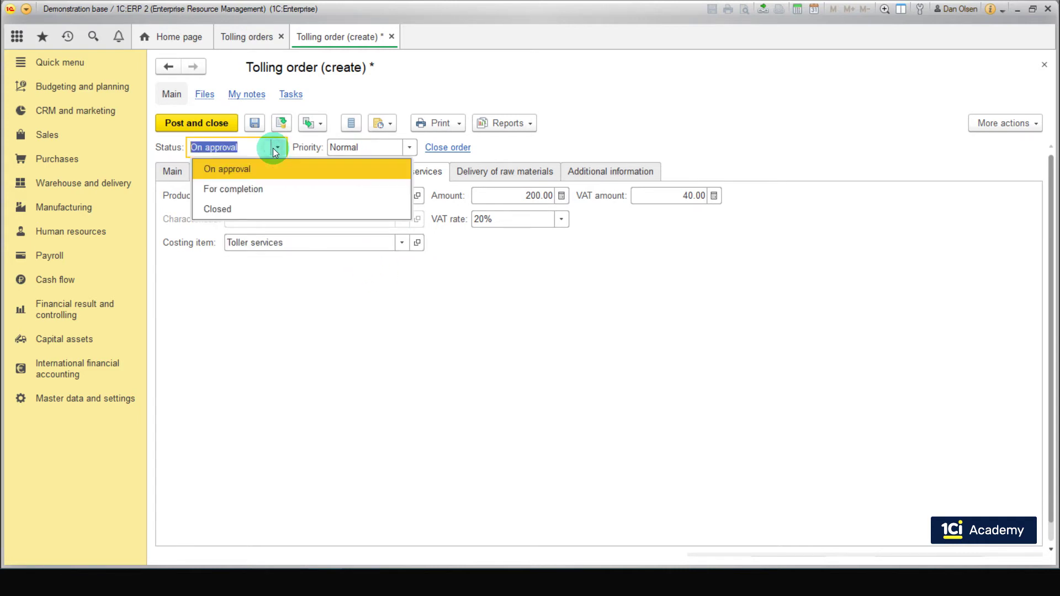
left_click(276, 187)
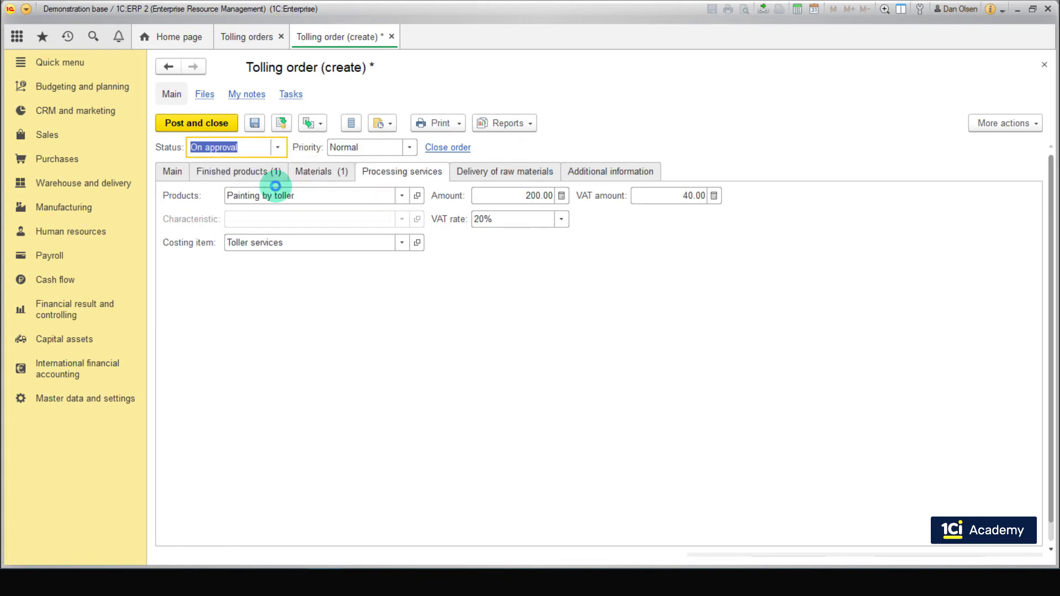
left_click(258, 129)
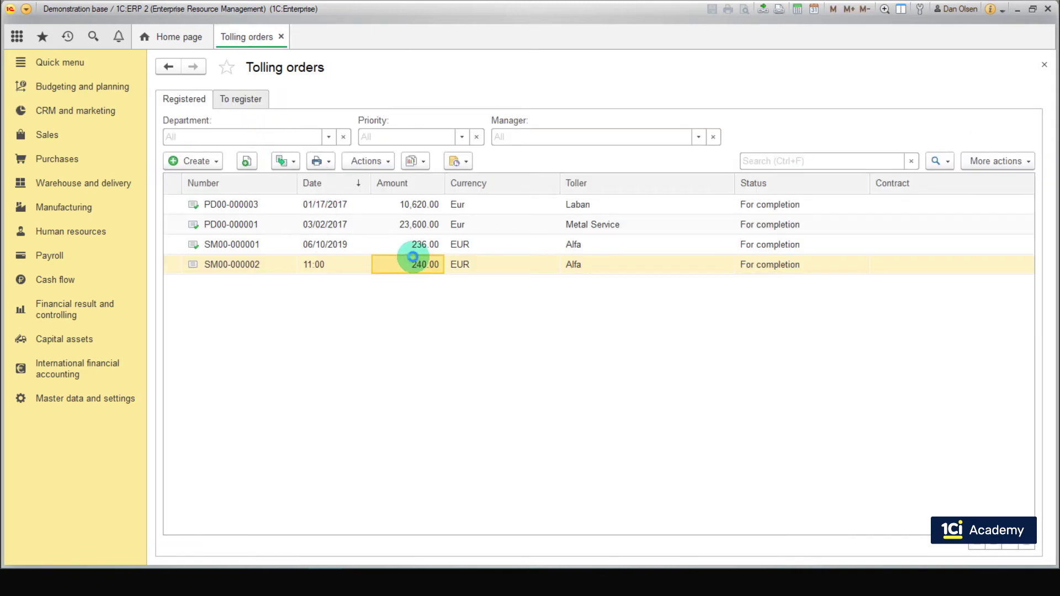
- Reopen the new Alfa tolling order, set the Aluminum frame material's action to Ship for 20 pcs. from SBS Central Warehouse, and post the order
double_click(406, 251)
left_click(334, 180)
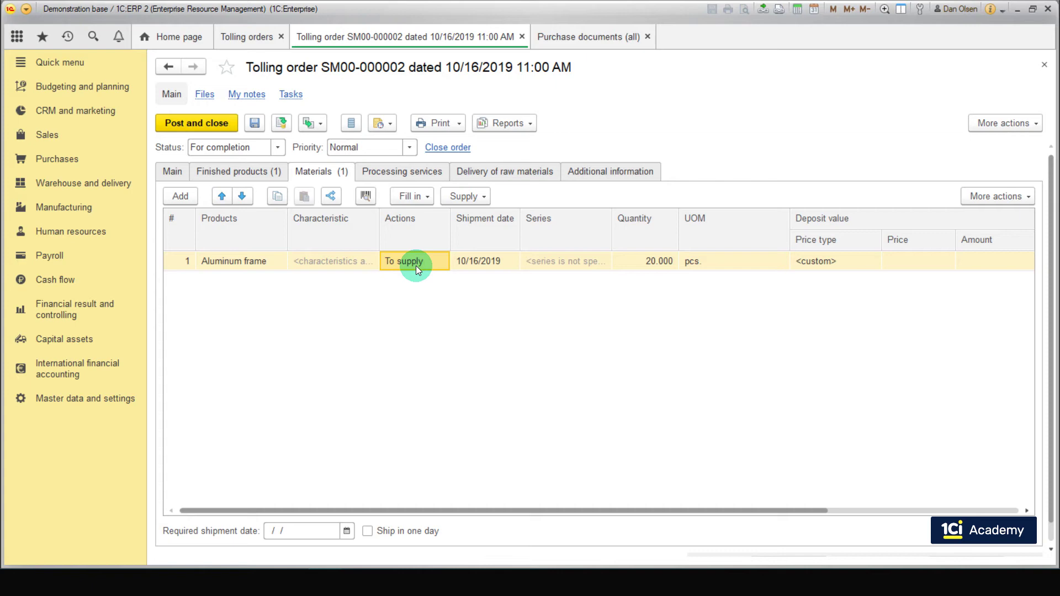
double_click(416, 266)
left_click(90, 120)
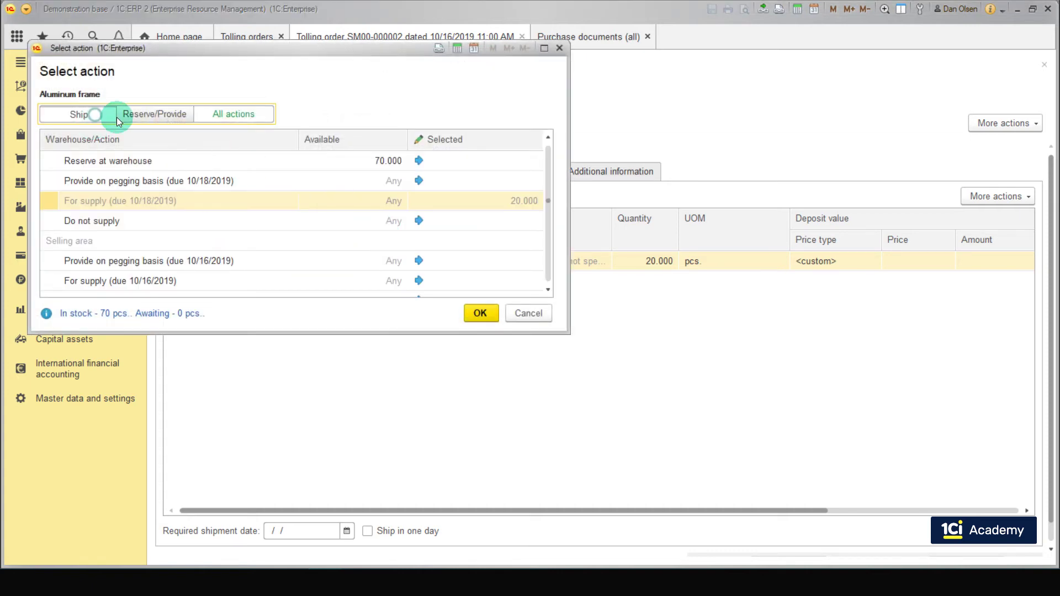
left_click(429, 182)
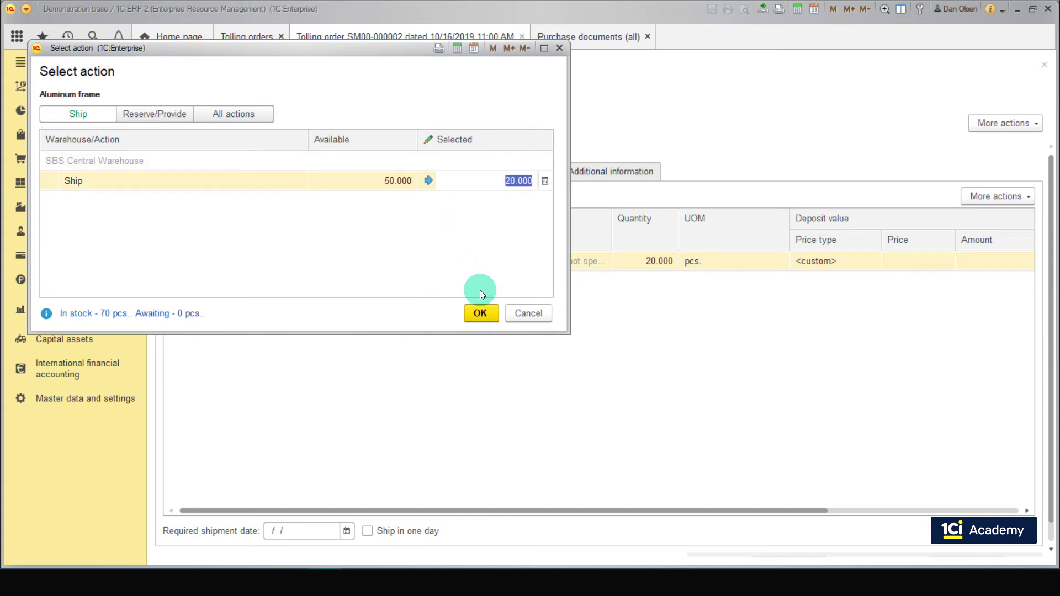
left_click(488, 312)
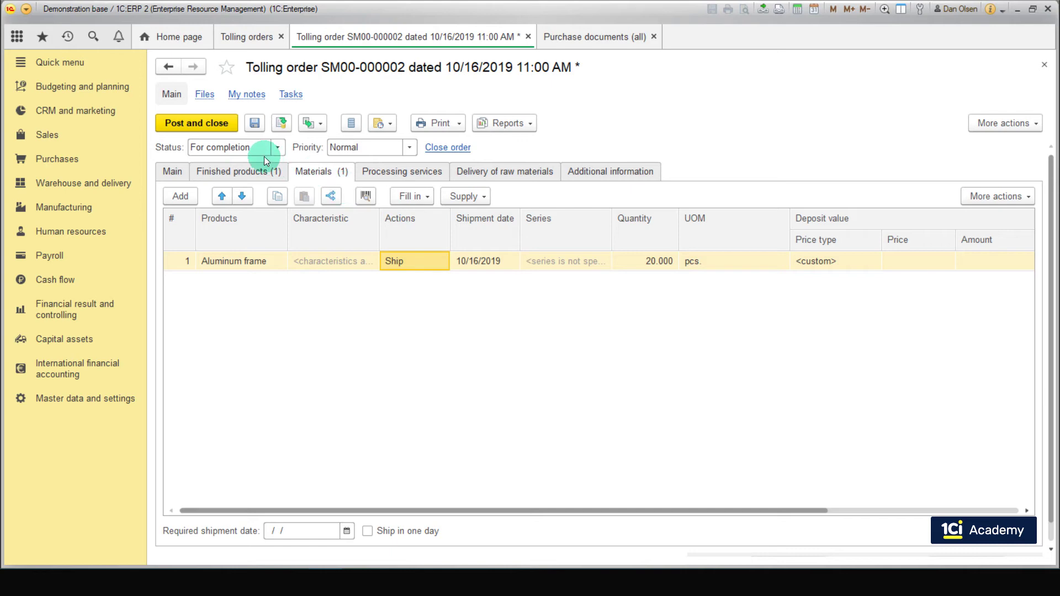
left_click(213, 124)
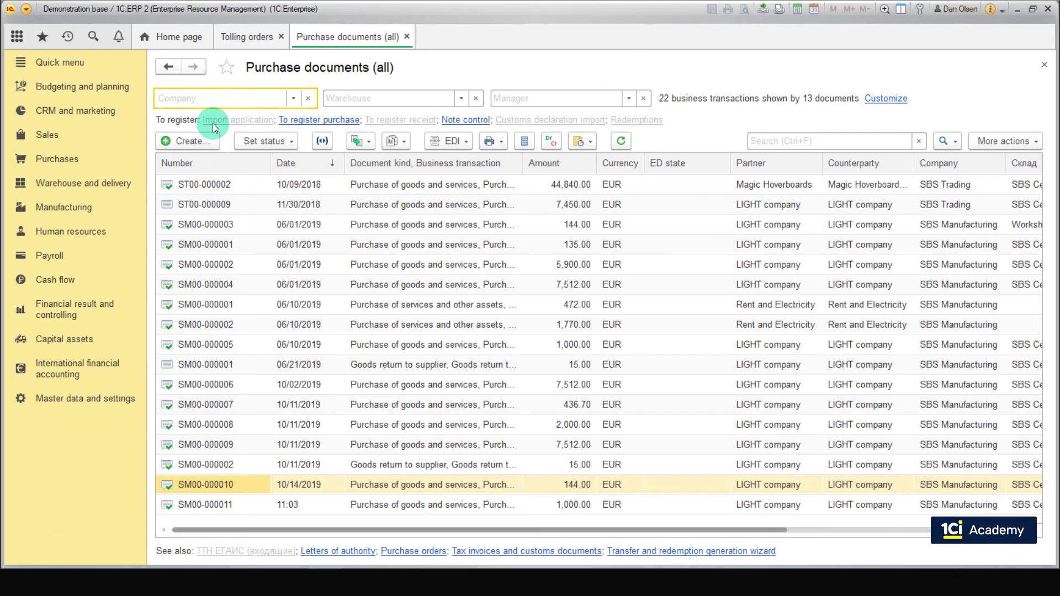
- From the tolling documents to register, create the material transfer to toller for the new Alfa order, check its materials, and post it
left_click(95, 214)
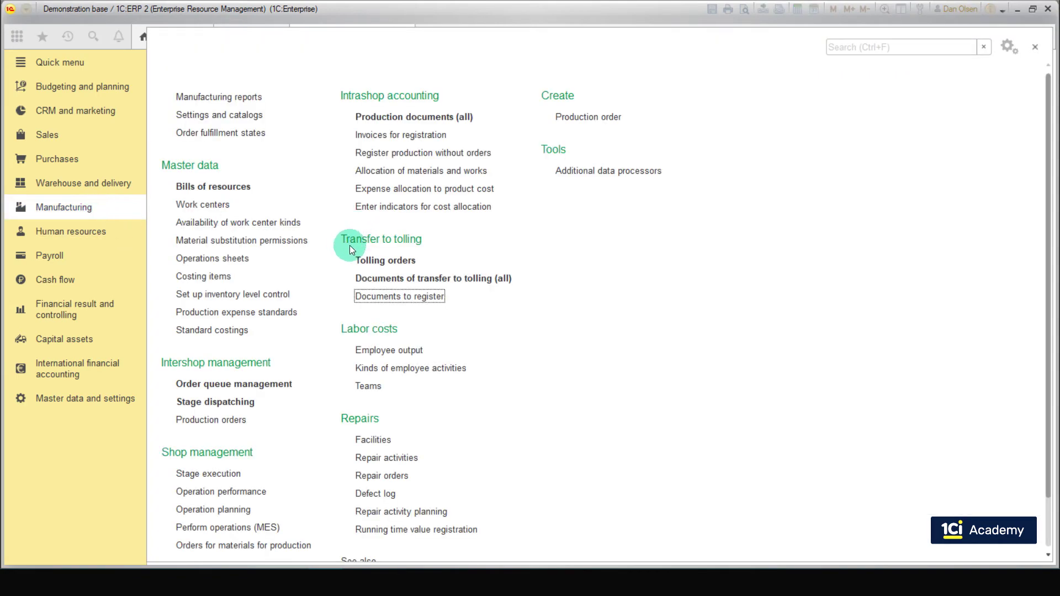
left_click(406, 301)
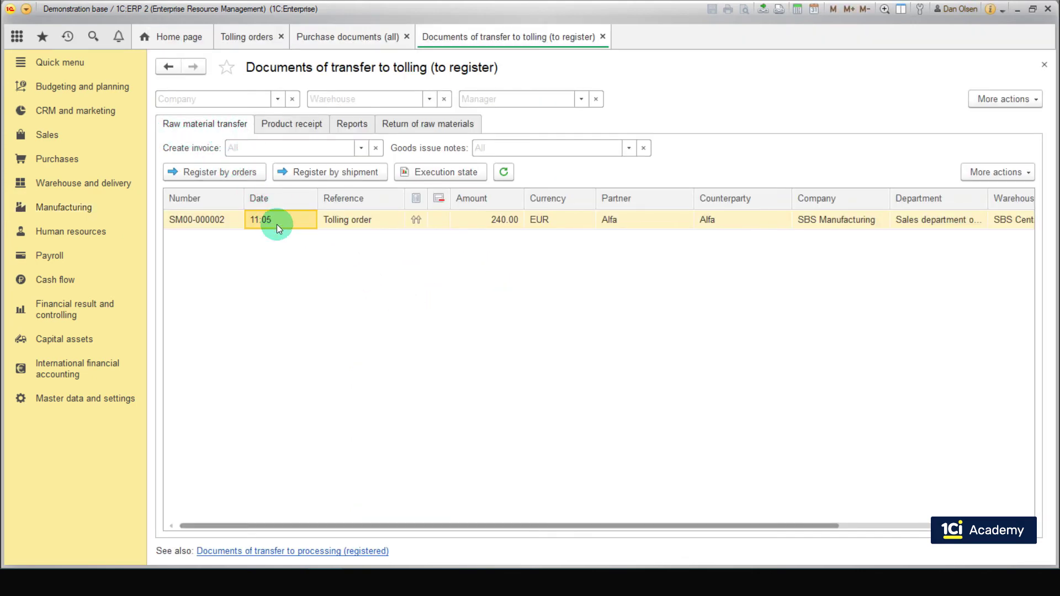
left_click(234, 173)
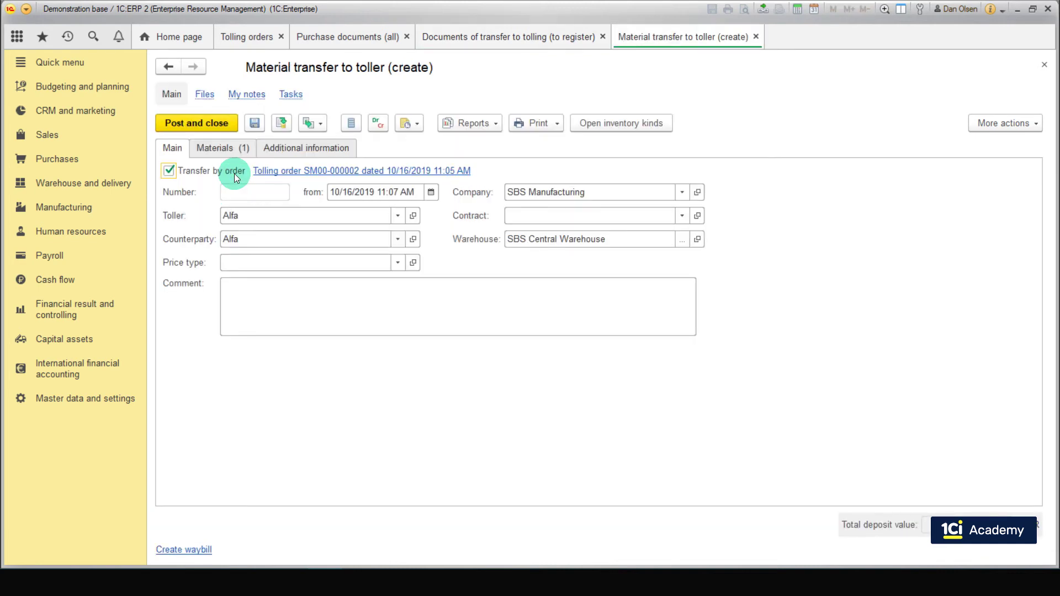
left_click(221, 147)
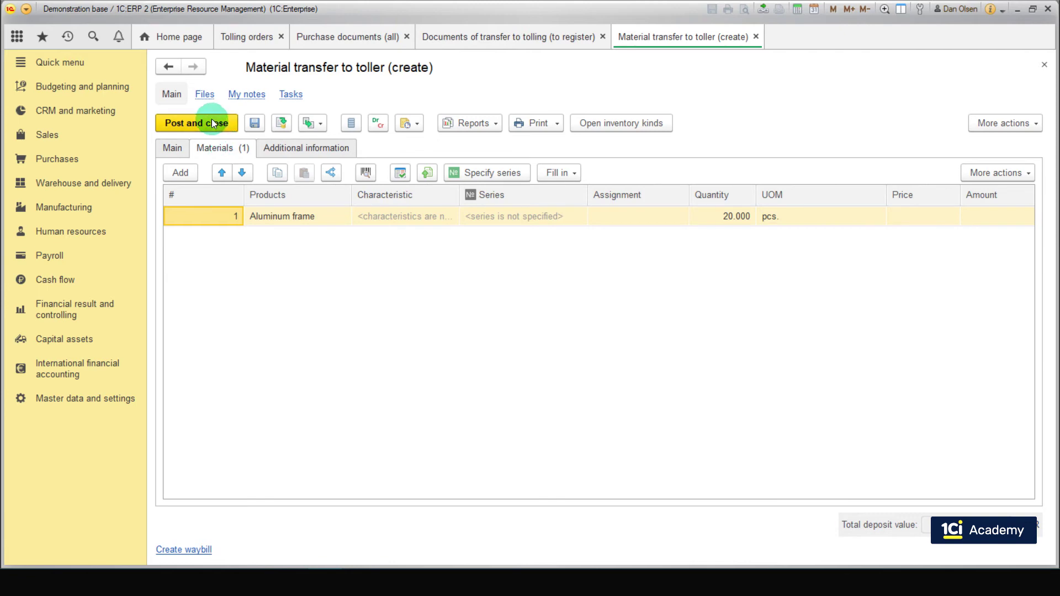
left_click(211, 120)
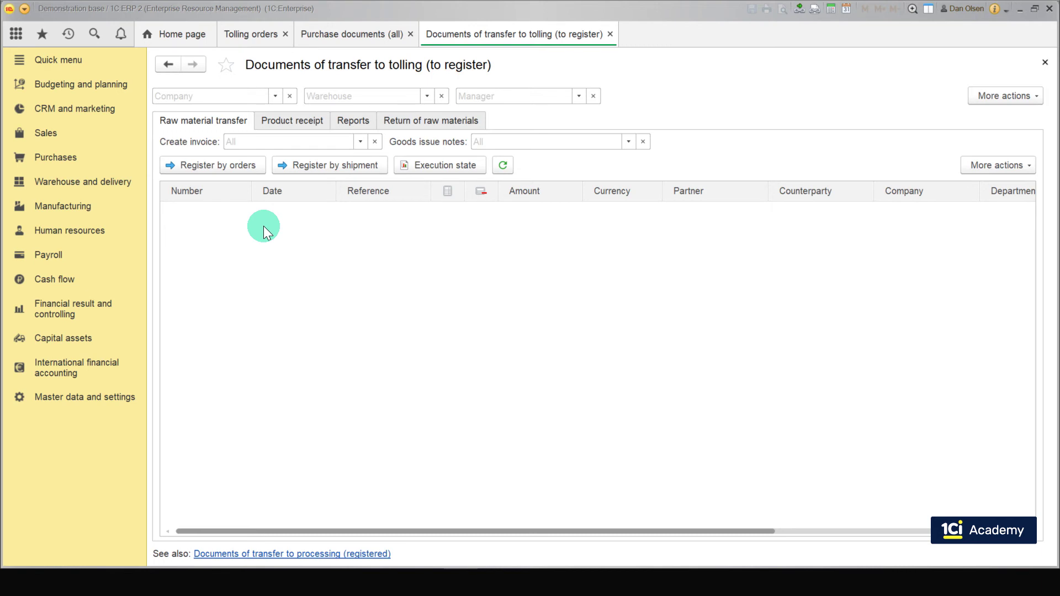
- Register the product receipt from toller Alfa by order, check the product's full name, and post the receipt
left_click(304, 128)
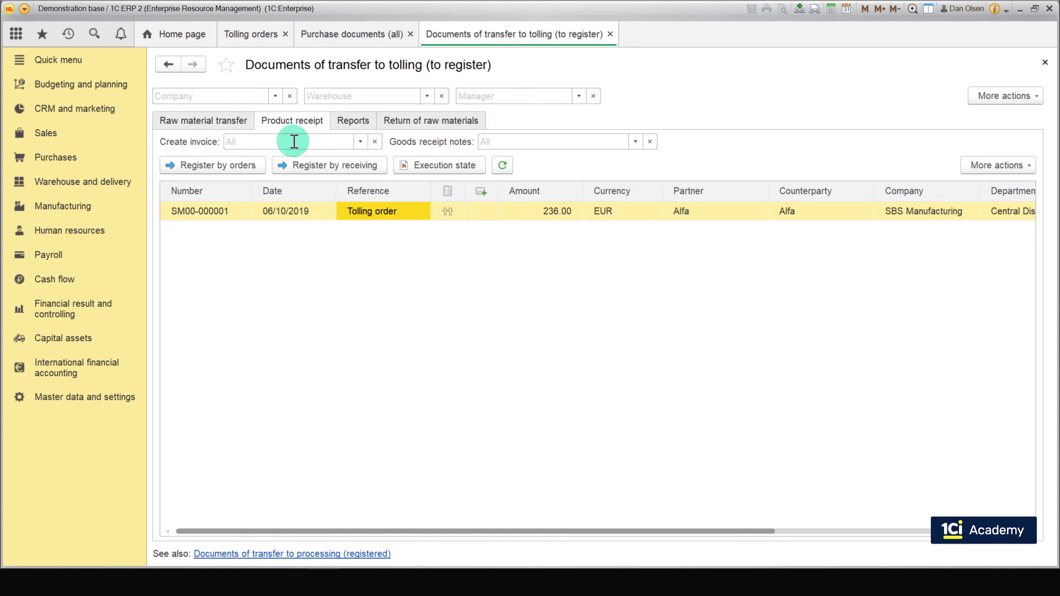
left_click(286, 207)
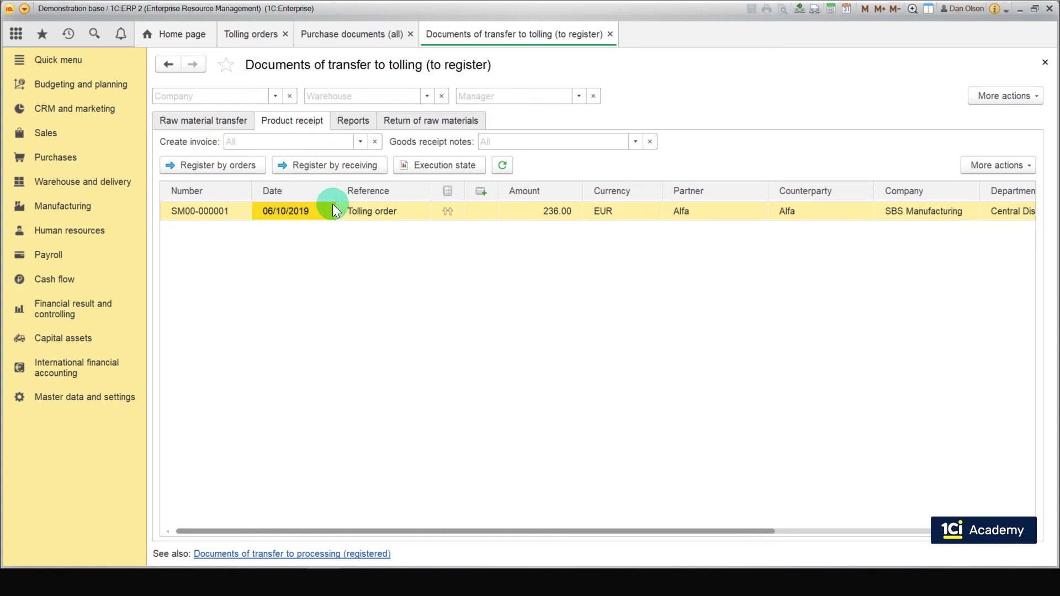
left_click(232, 166)
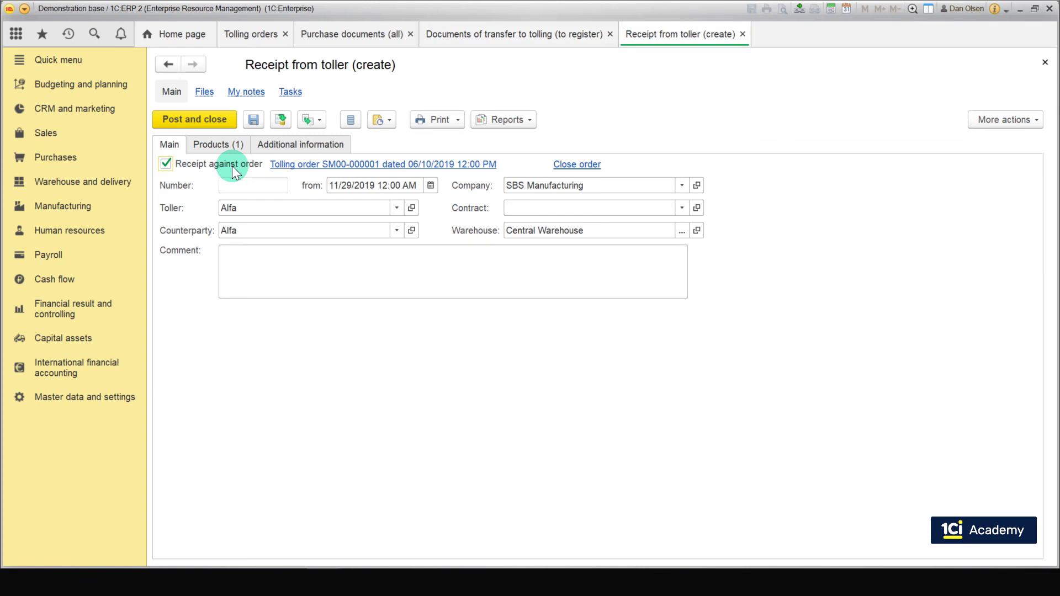
left_click(227, 148)
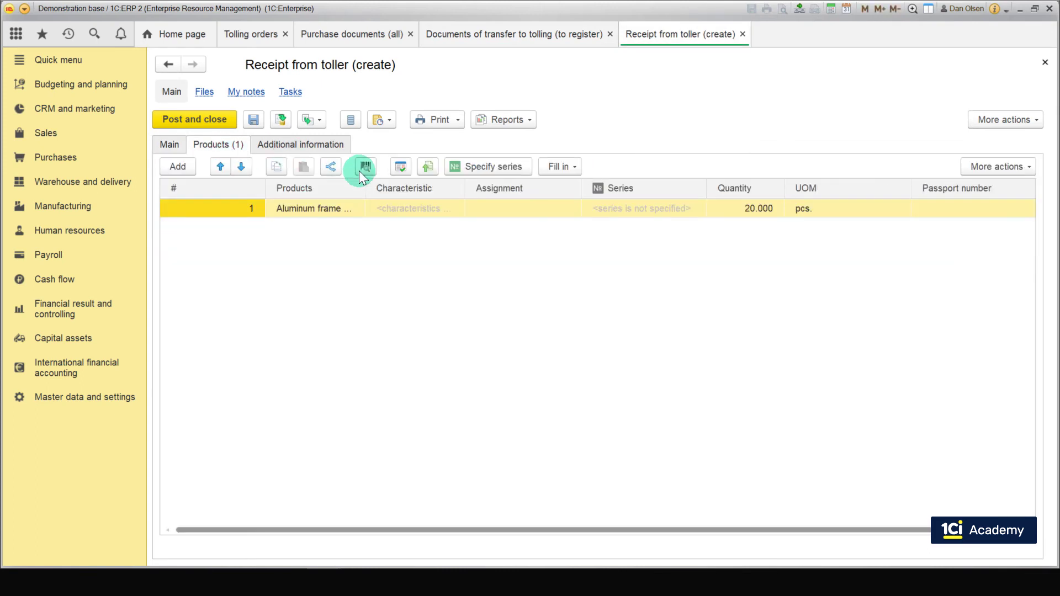
left_click_drag(365, 188, 466, 181)
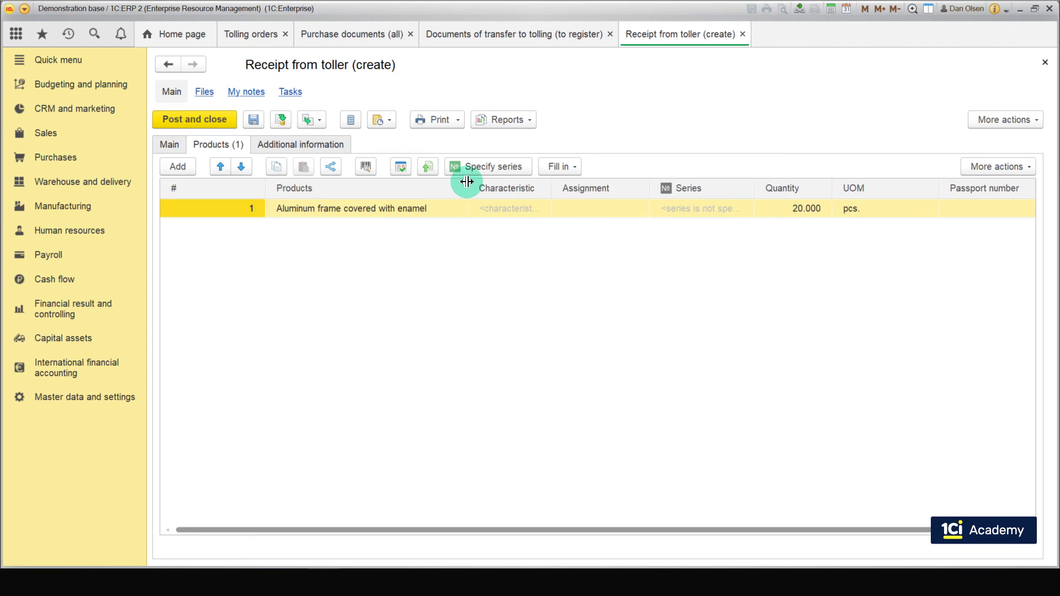
left_click_drag(466, 182, 466, 181)
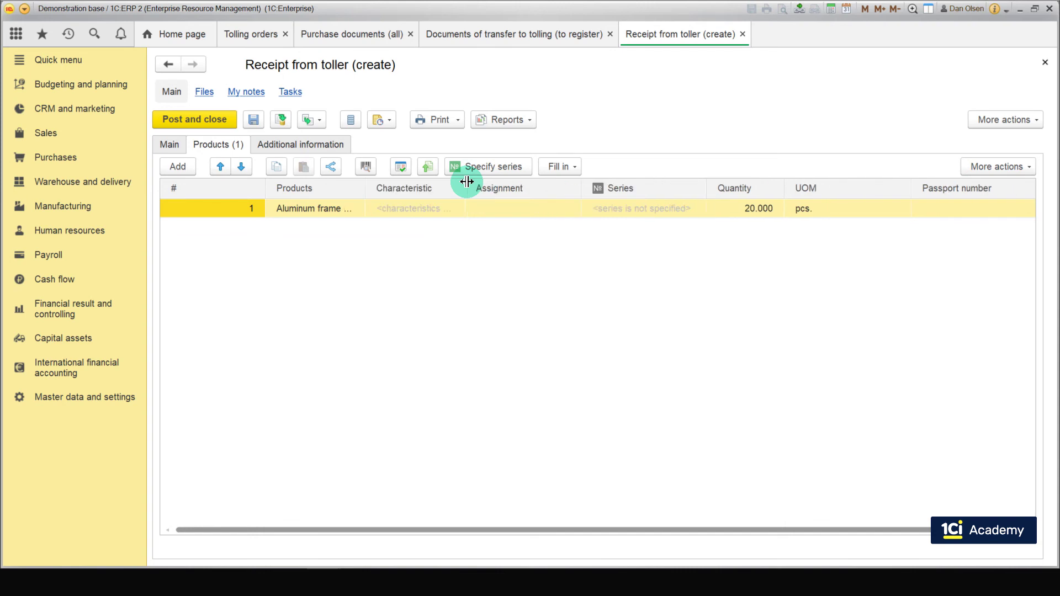
left_click(200, 122)
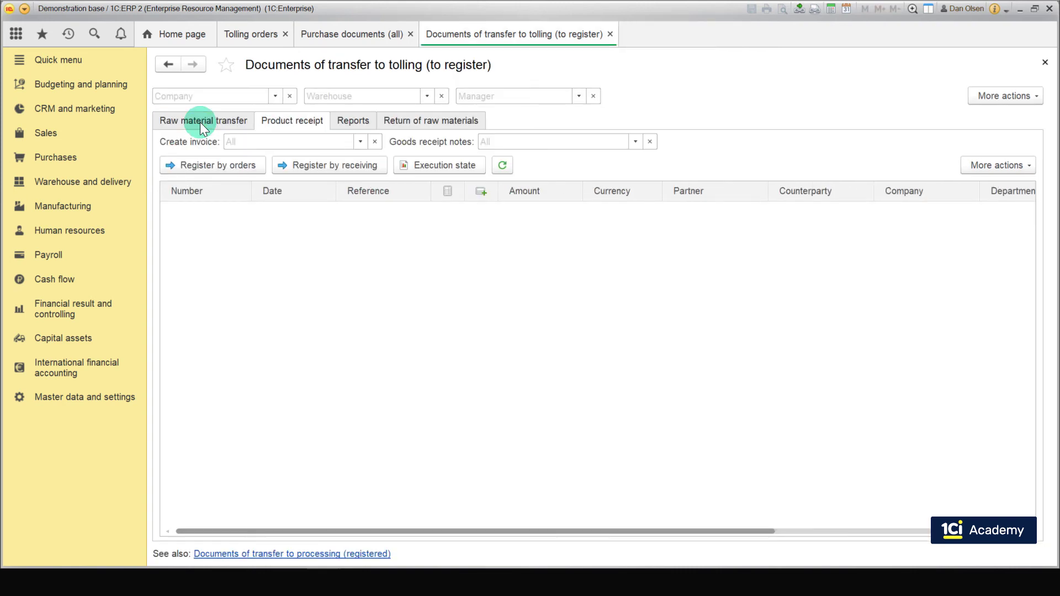
- Register the toller report for the Alfa tolling order, review its products, materials and processing services, and post it
left_click(352, 121)
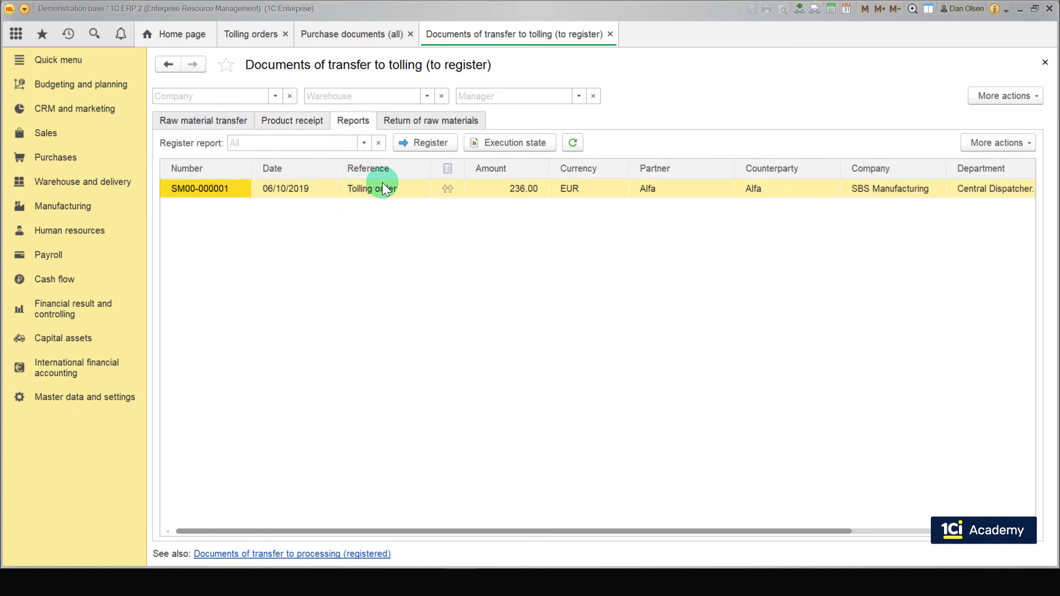
left_click(407, 148)
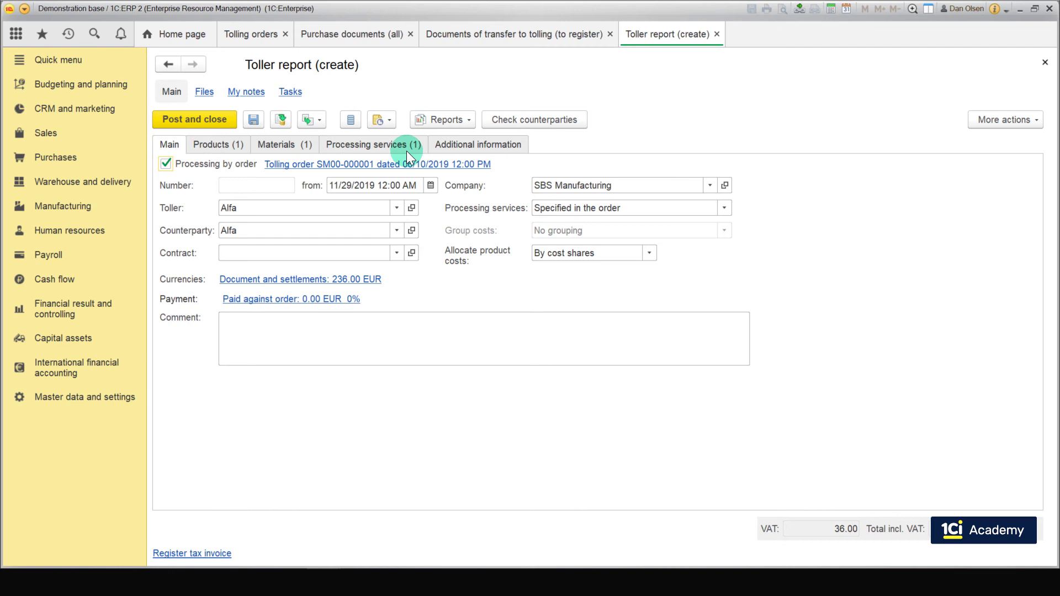
left_click(240, 141)
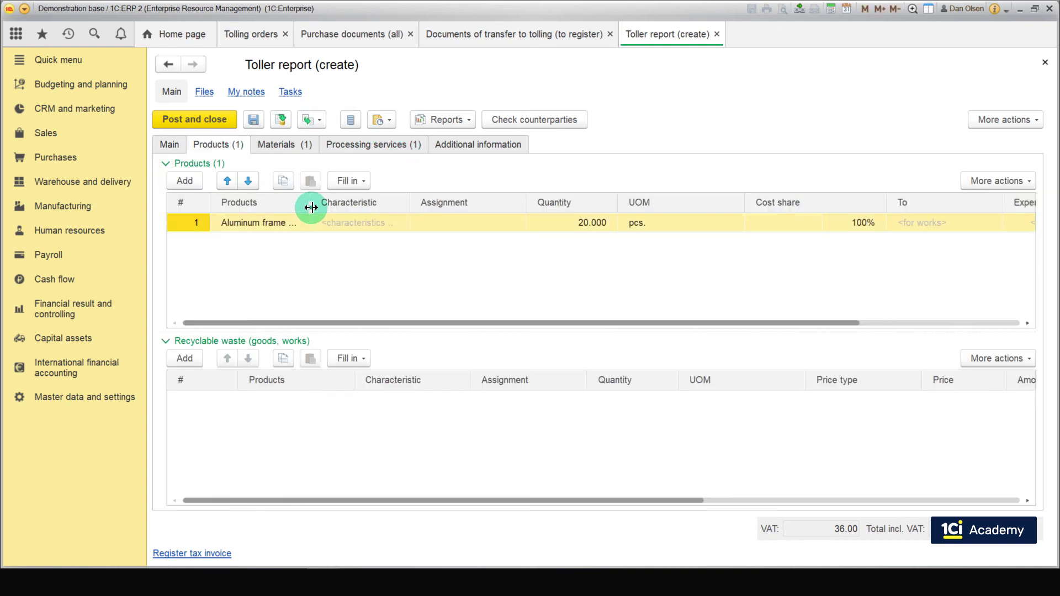
left_click_drag(311, 207, 405, 207)
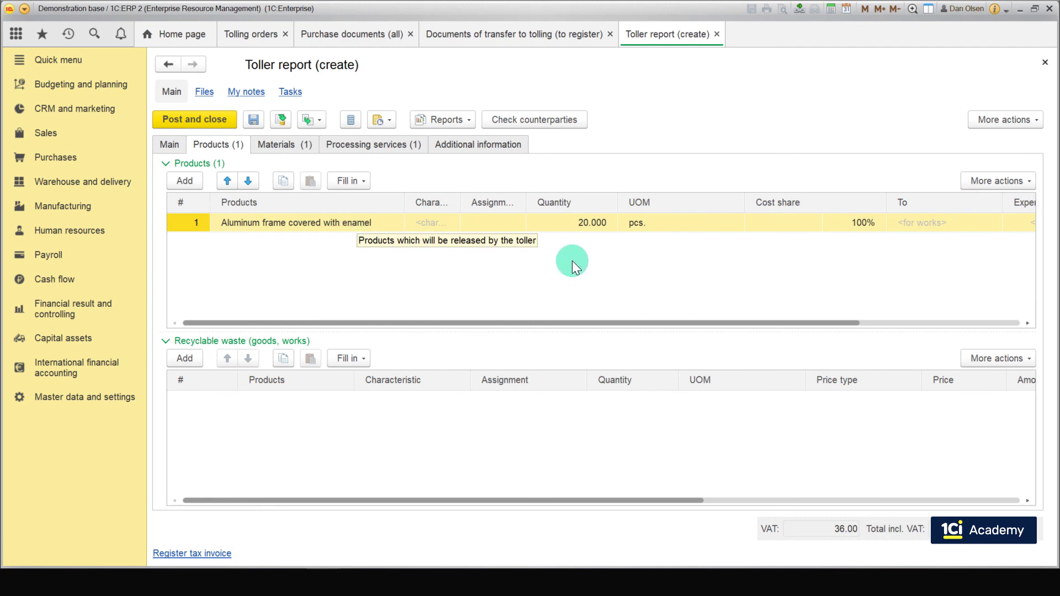
left_click(293, 141)
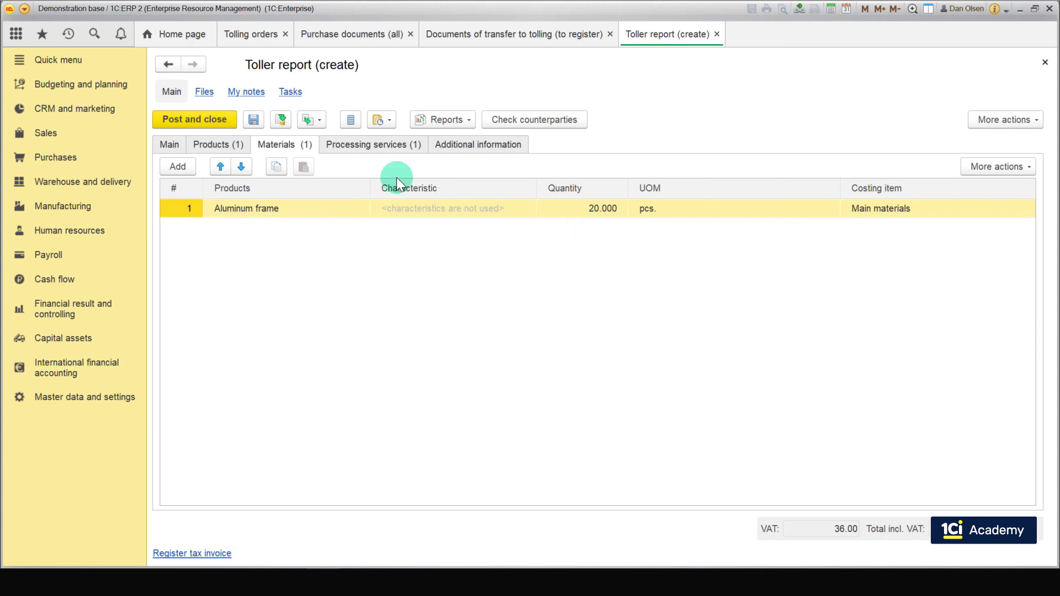
left_click(376, 147)
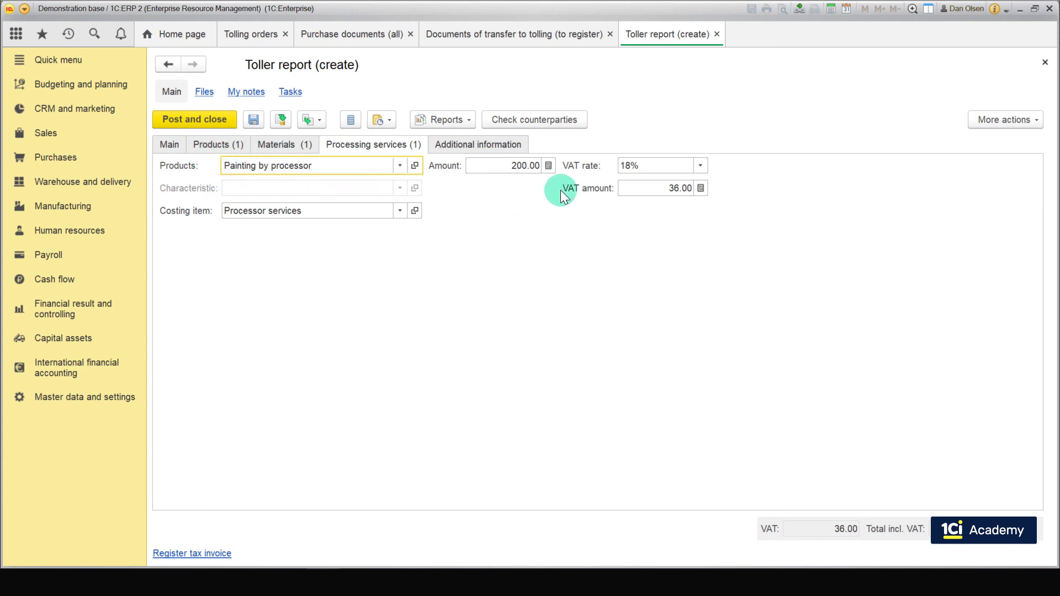
left_click(231, 114)
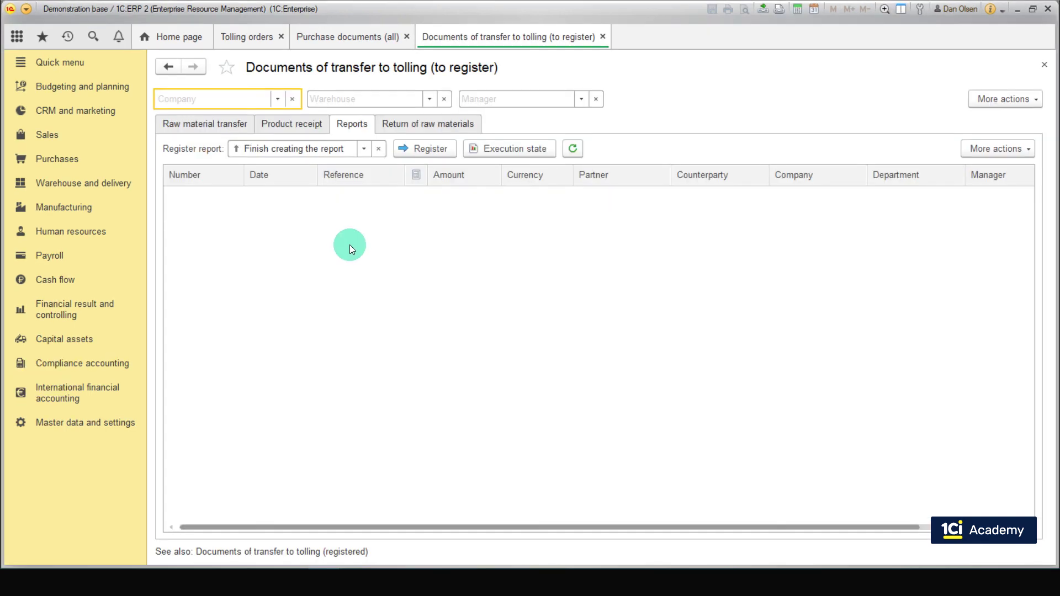
- Open the Product delivery control by toller report from the manufacturing reports
left_click(89, 209)
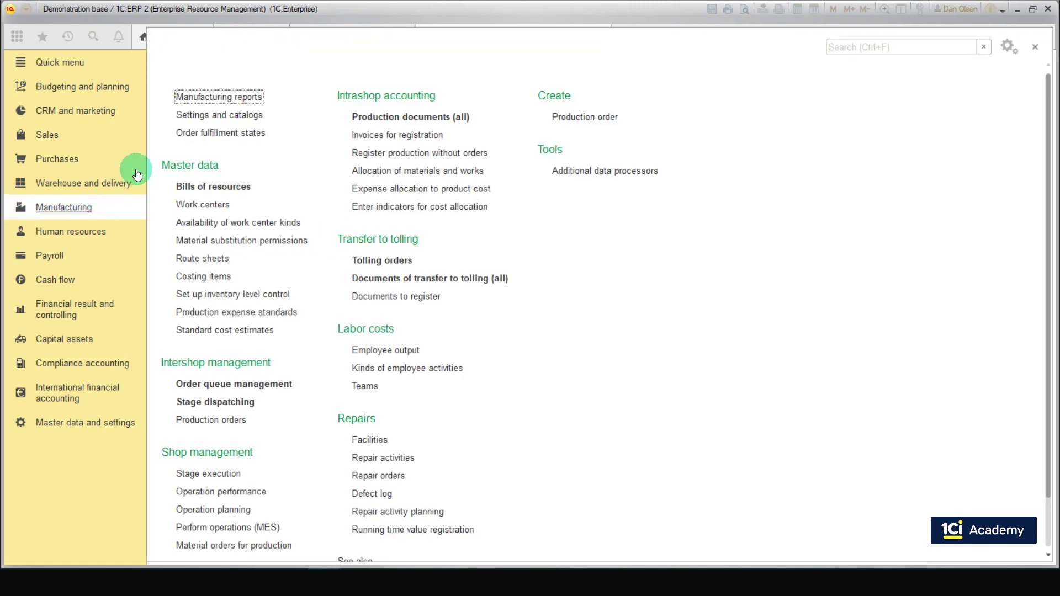
left_click(246, 98)
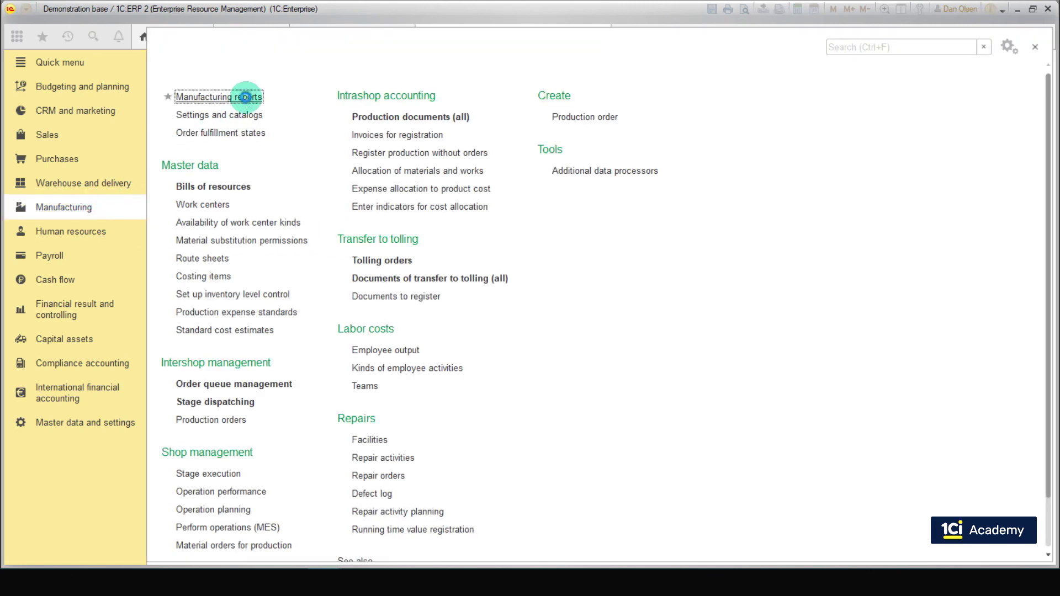
scroll(362, 144, "down", 5)
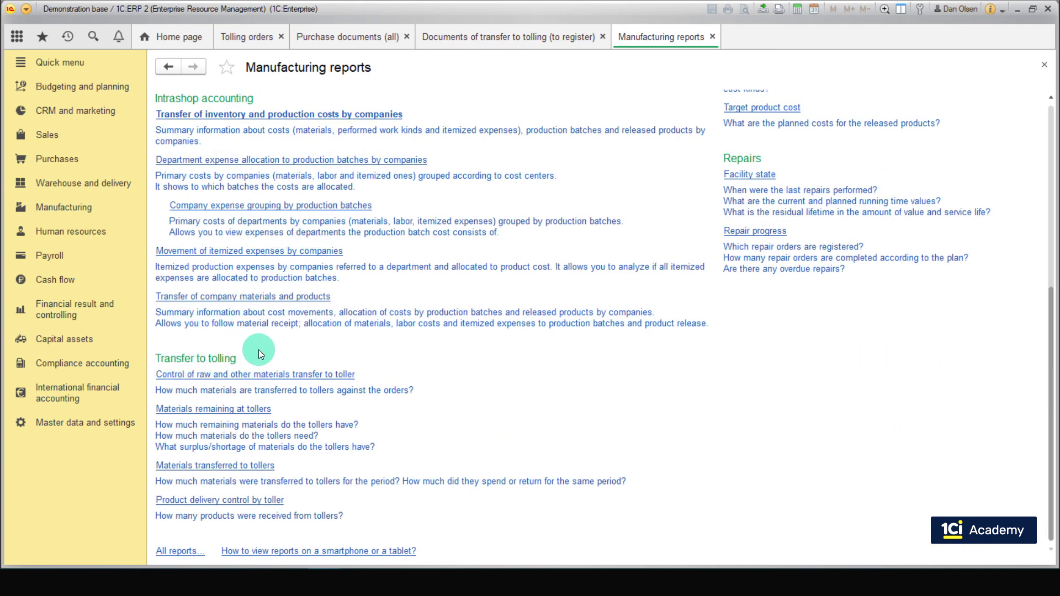
left_click(233, 506)
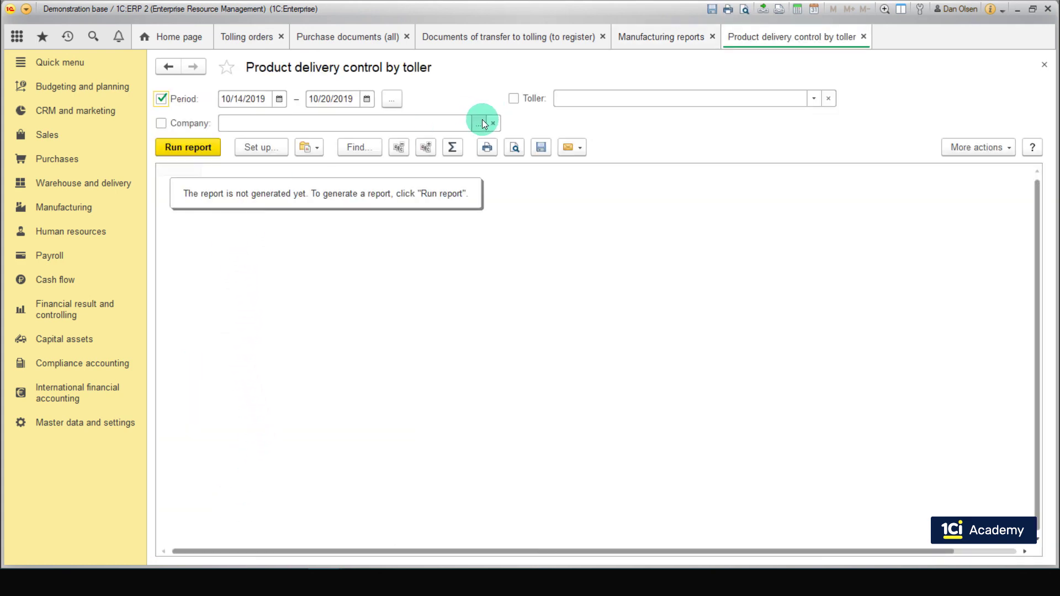
- Filter the report by company SBS Manufacturing, run it, and check the received quantity of enamel-covered aluminum frames
left_click(482, 123)
scroll(458, 259, "down", 3)
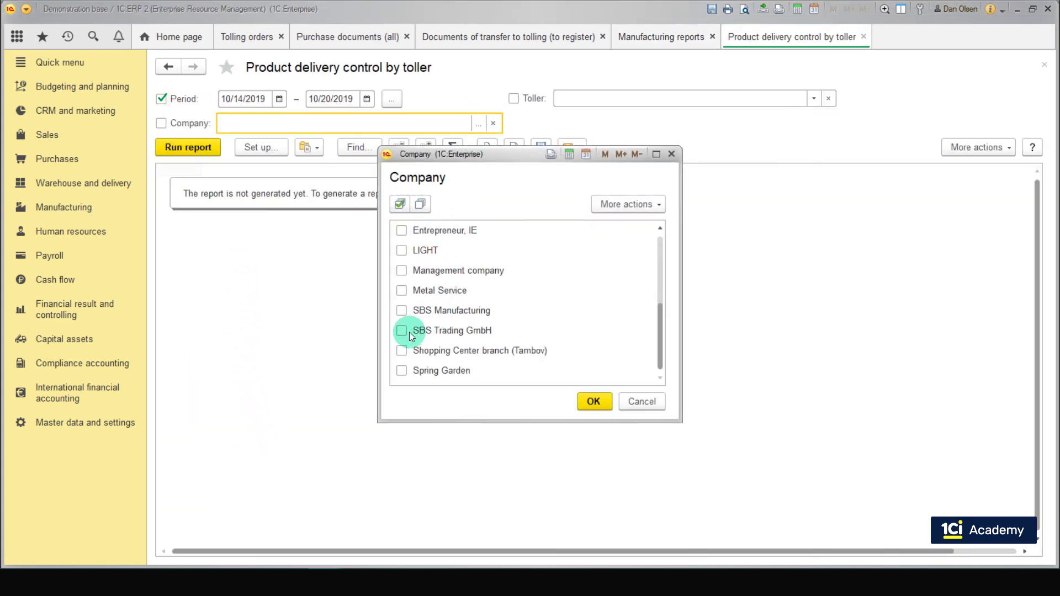
left_click(403, 311)
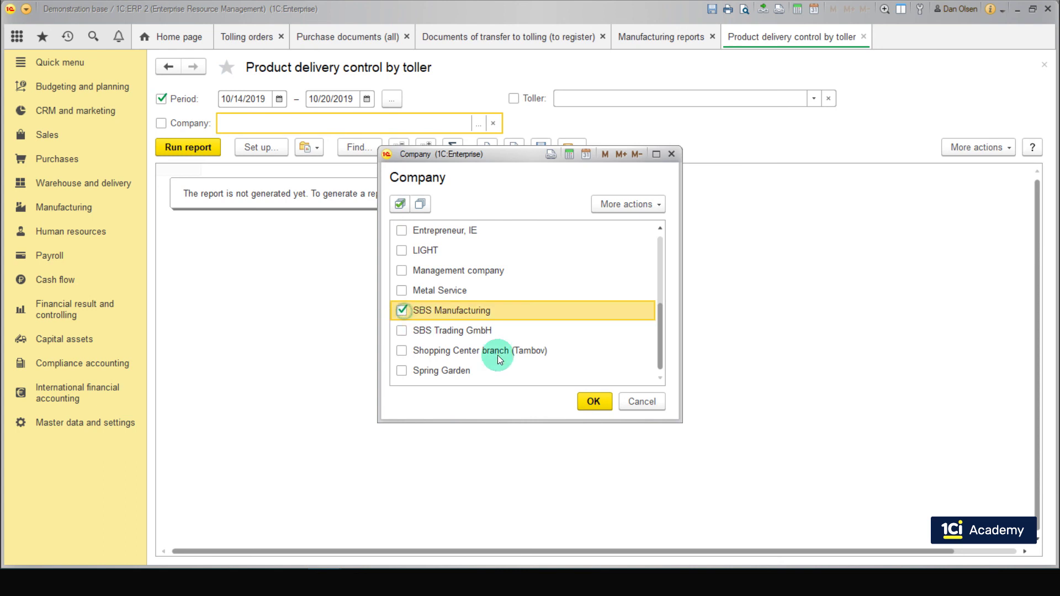
left_click(590, 401)
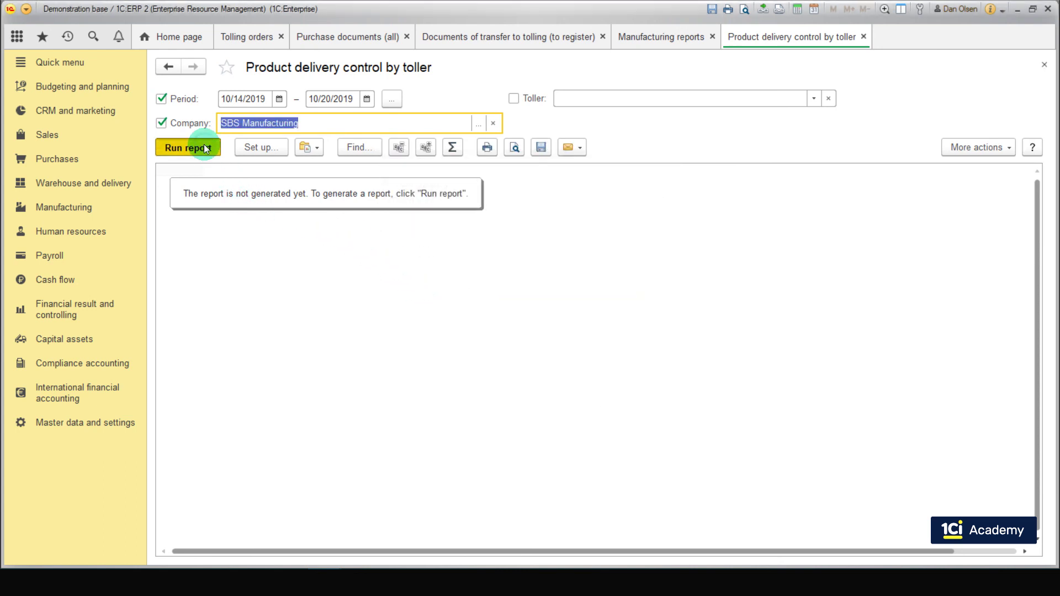
left_click(205, 148)
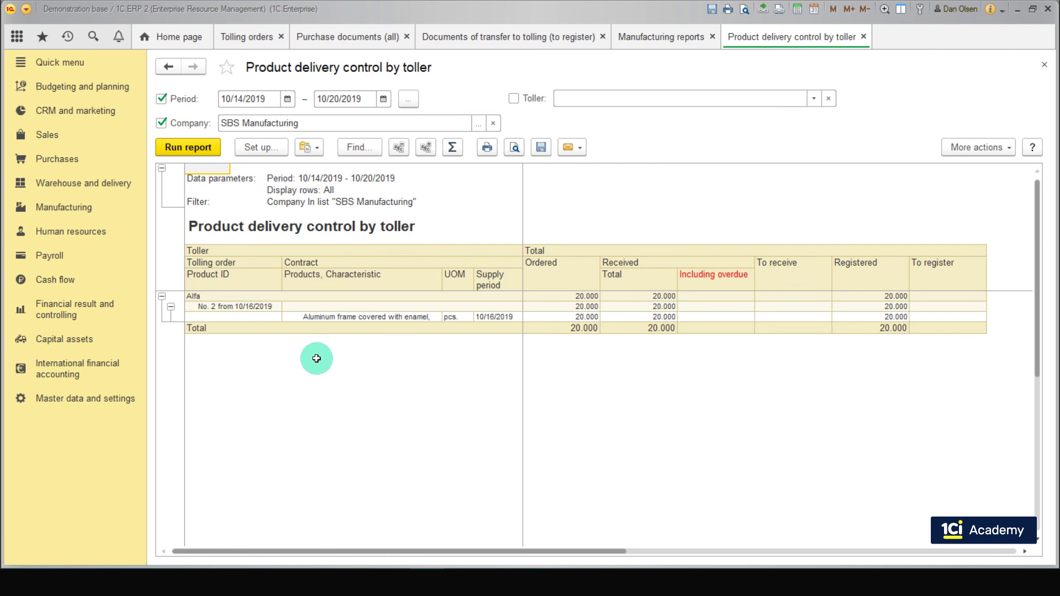
left_click(656, 318)
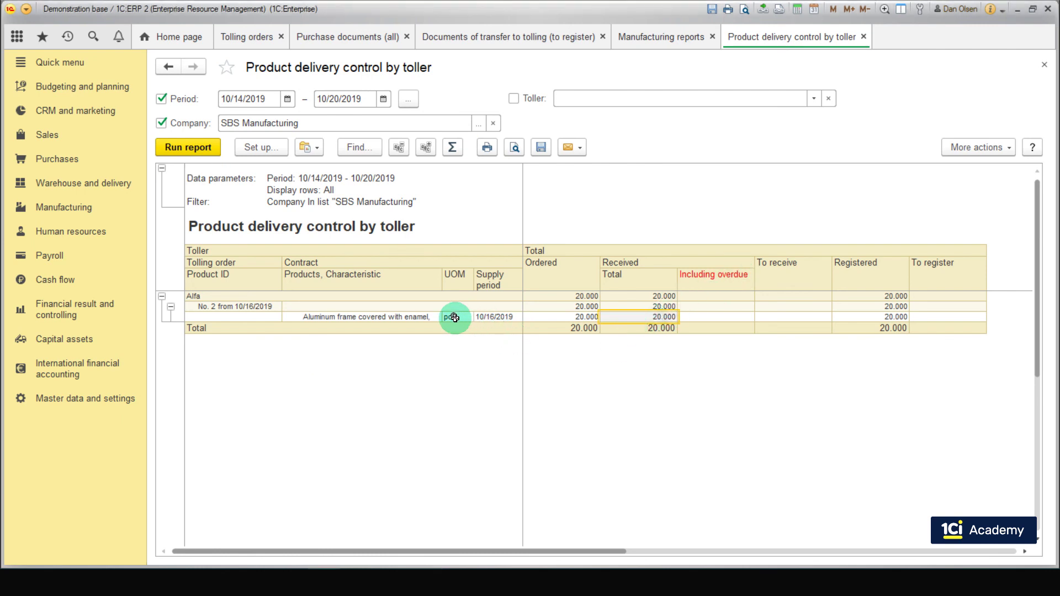
left_click(428, 317)
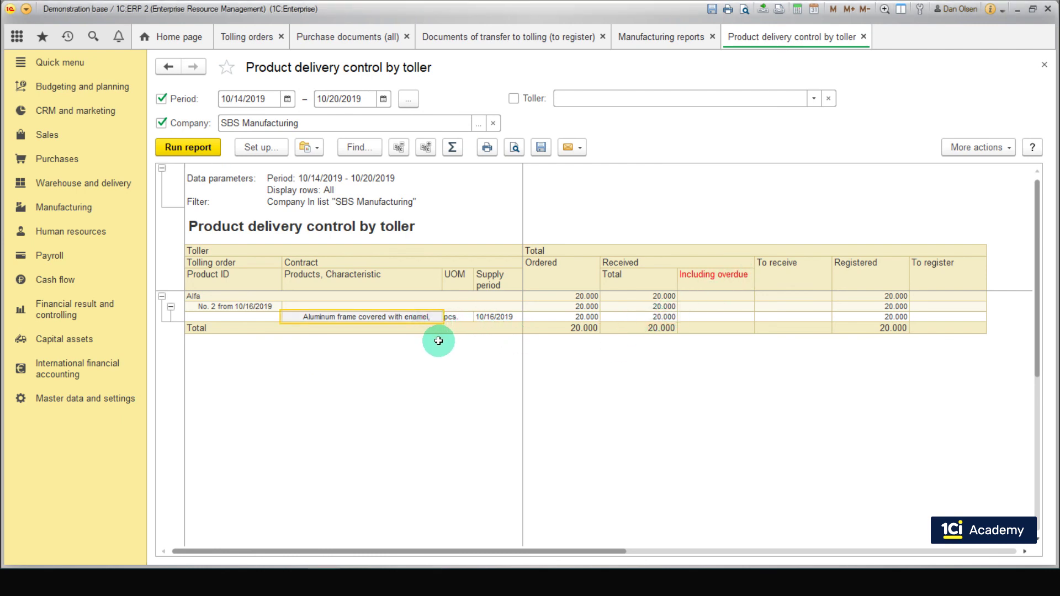